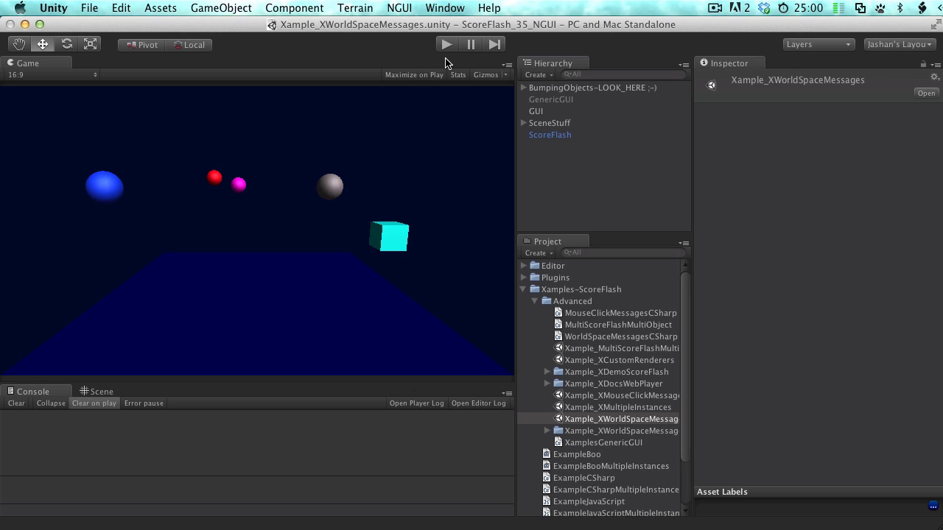
- Turn on Game view Stats, play and stop the floating score demo, then select ScoreFlash
left_click(458, 75)
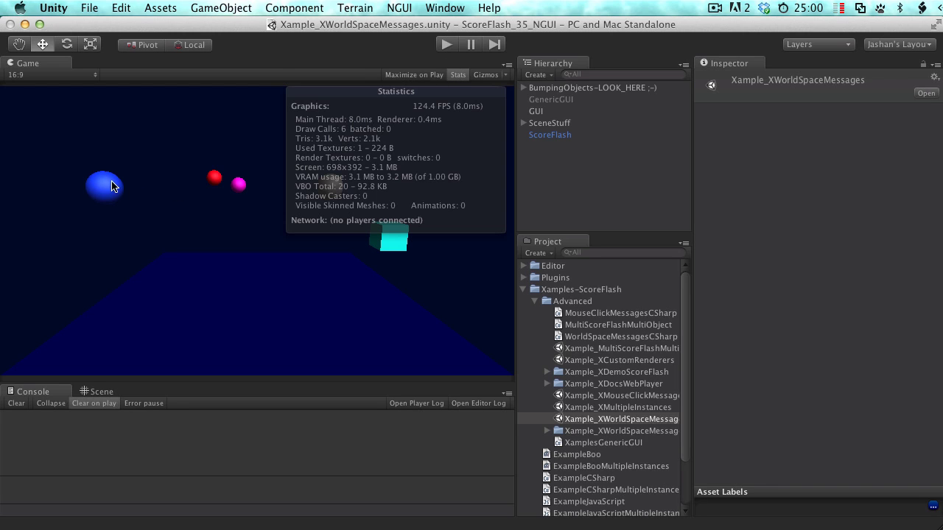
left_click(447, 46)
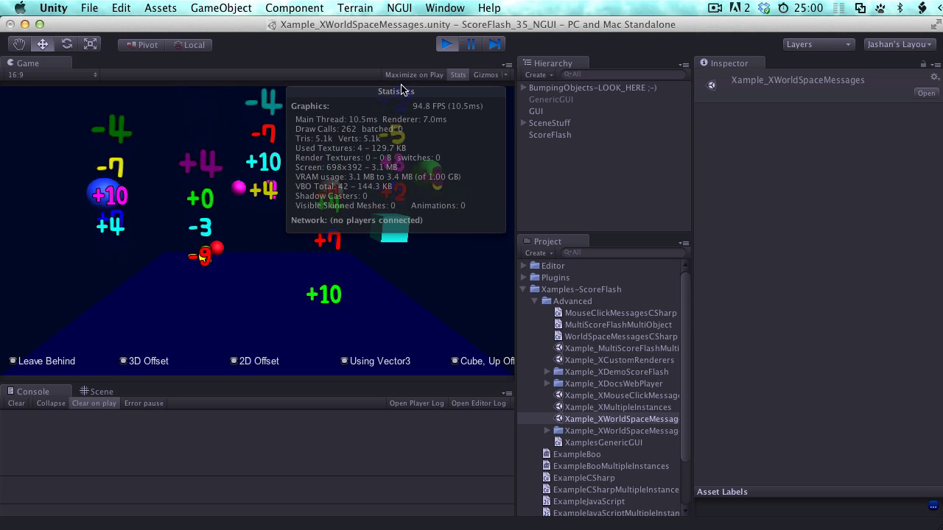
left_click(446, 45)
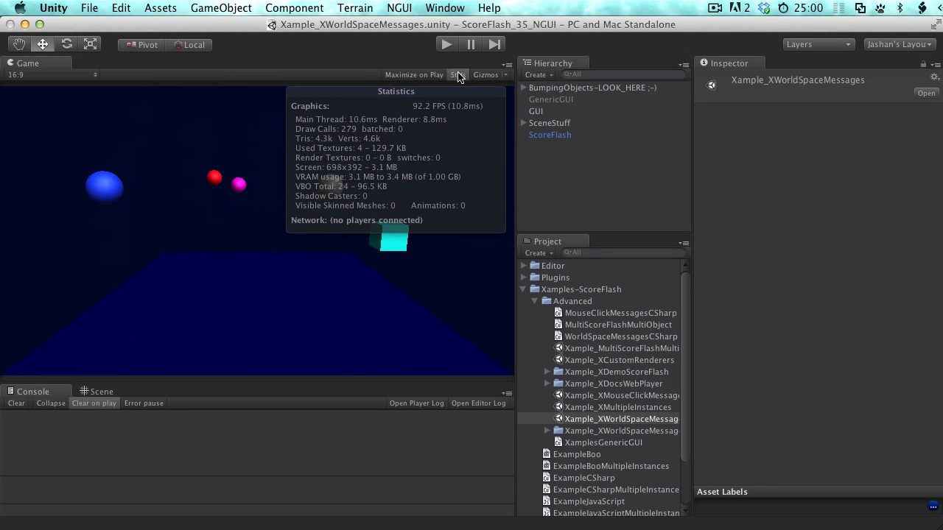
left_click(535, 135)
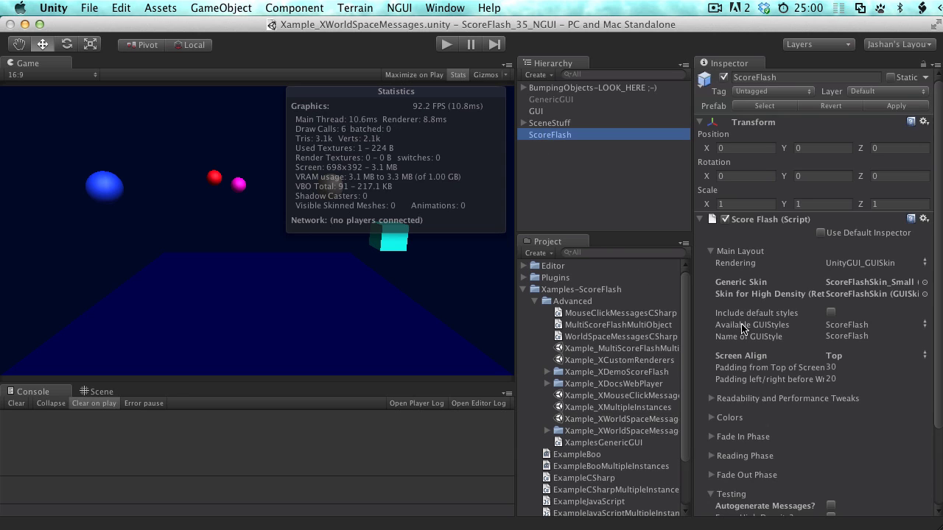
- Expand Readability and Performance Tweaks instead of Main Layout, leave Render Outline on Mobile off, and collapse Xamples-ScoreFlash
left_click(711, 252)
left_click(712, 271)
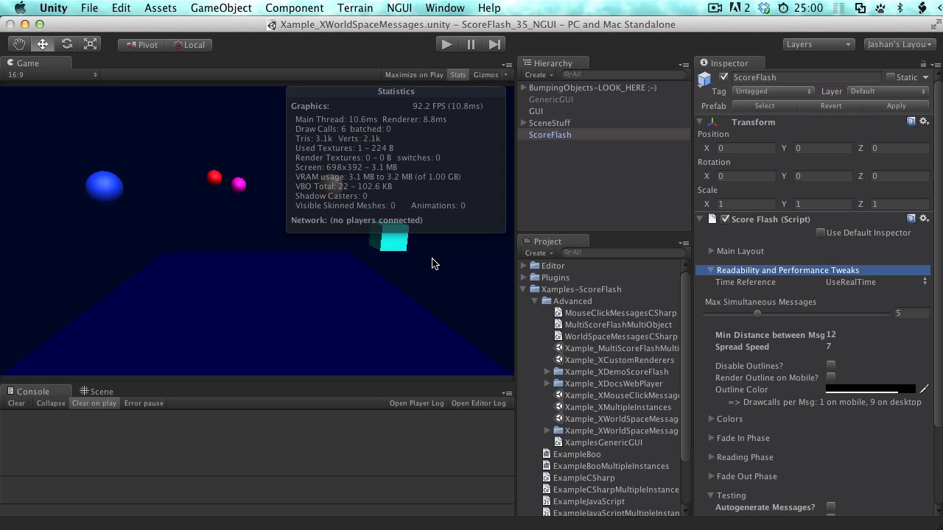
left_click(831, 378)
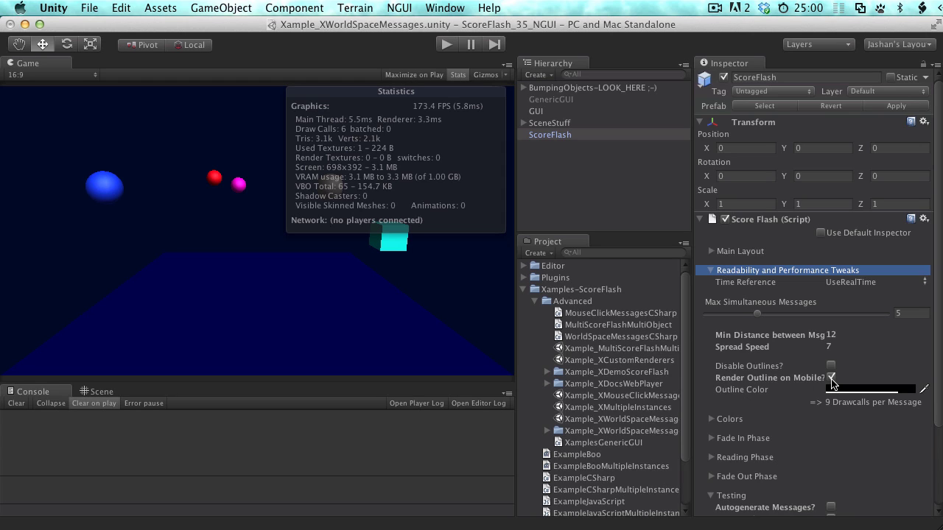
left_click(831, 379)
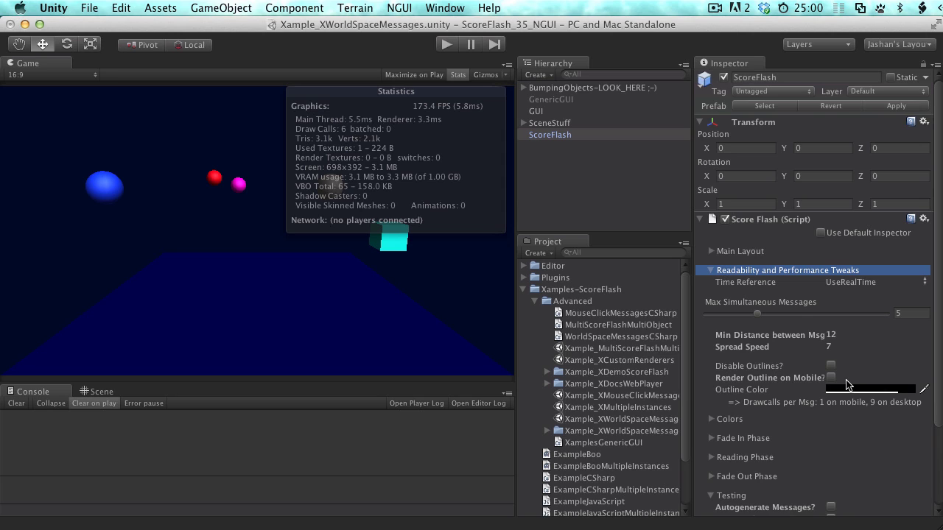
left_click(525, 290)
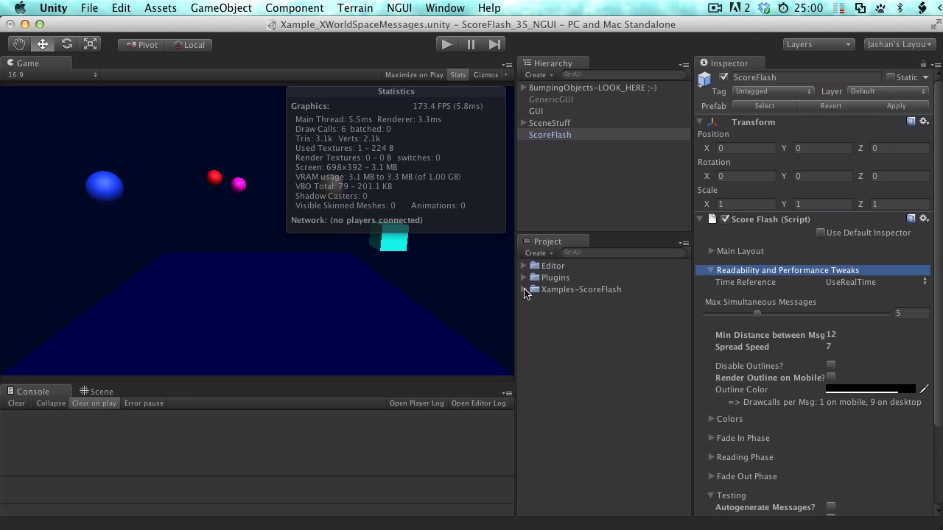
- Open the Asset Store and import NGUI: Next-Gen UI from the Top Paid list
left_click(550, 174)
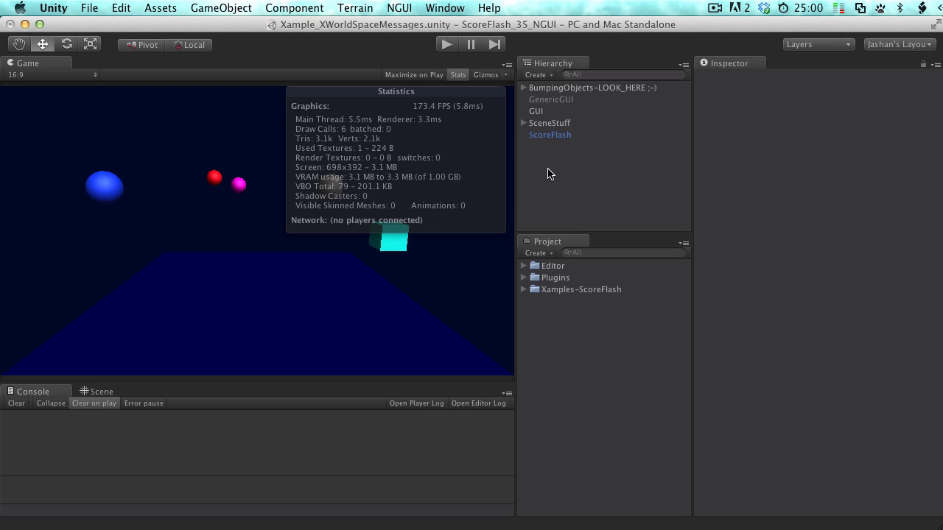
left_click(446, 9)
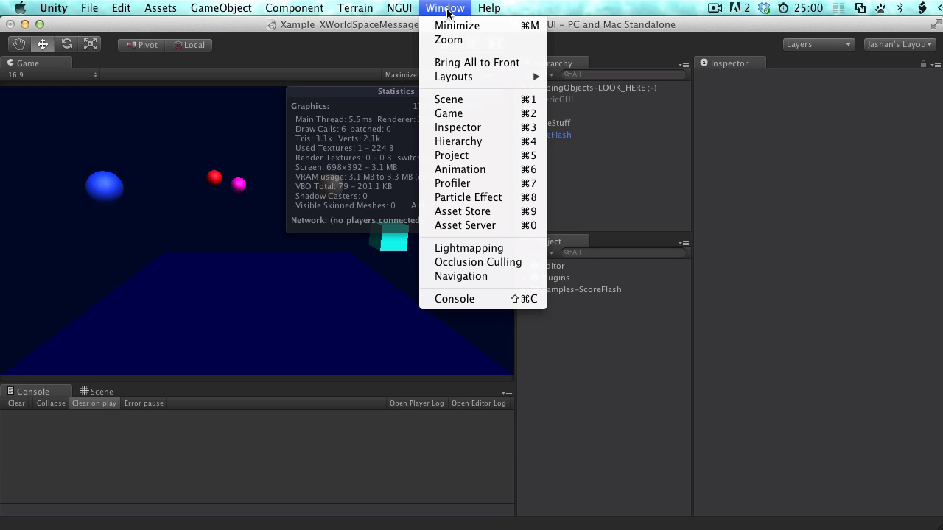
left_click(463, 211)
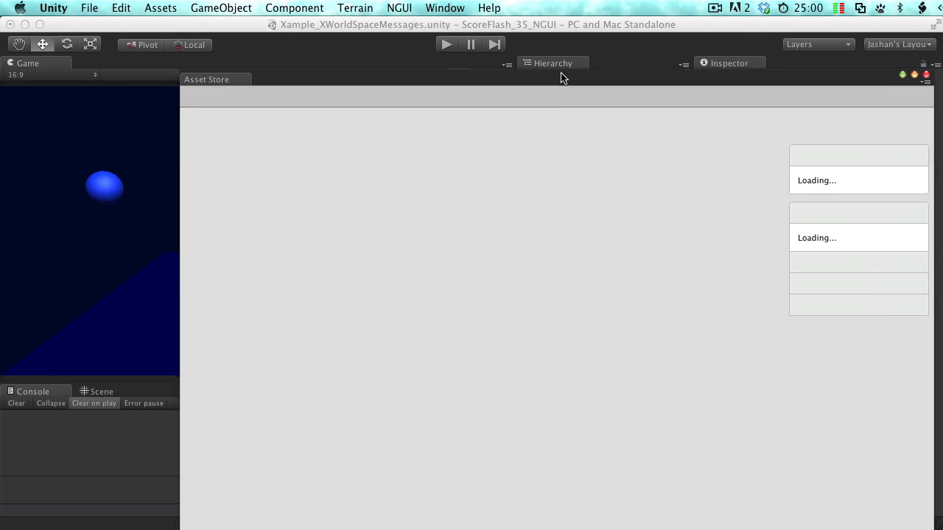
left_click_drag(560, 78, 492, 32)
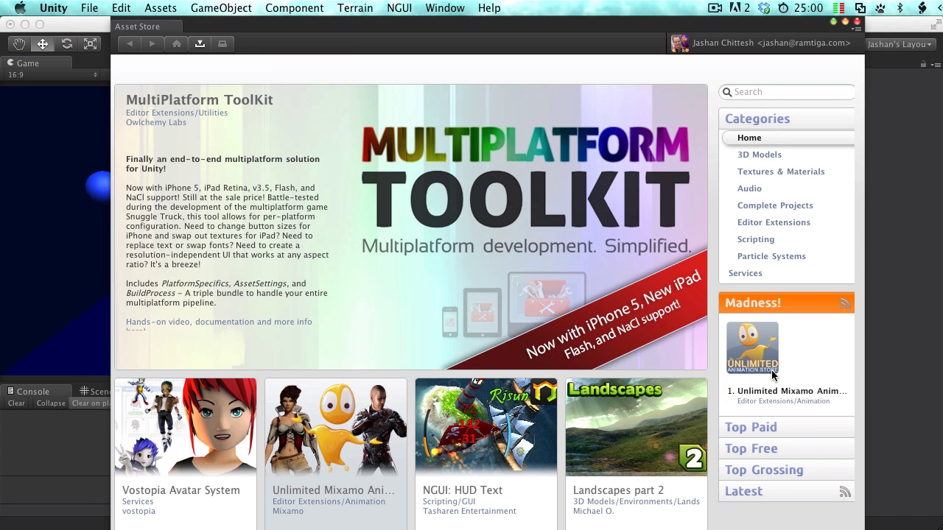
left_click(770, 429)
left_click(756, 413)
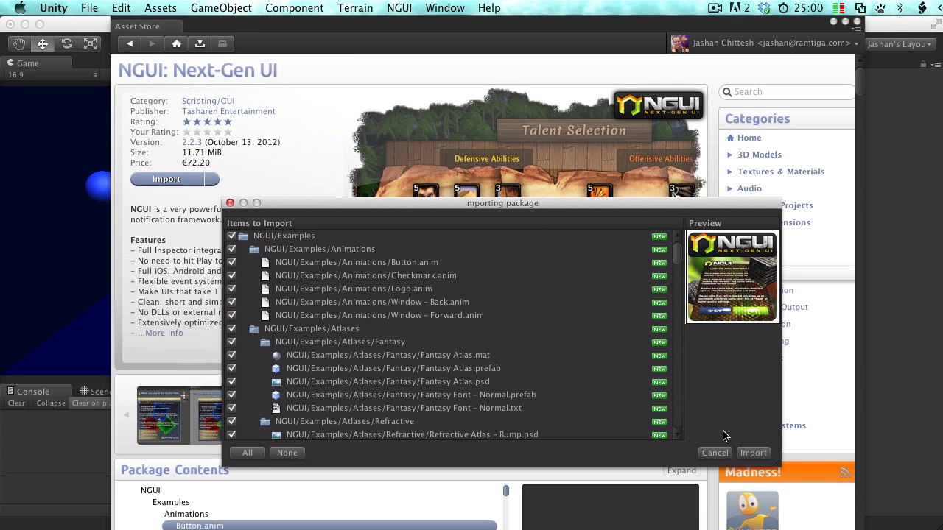
left_click(751, 452)
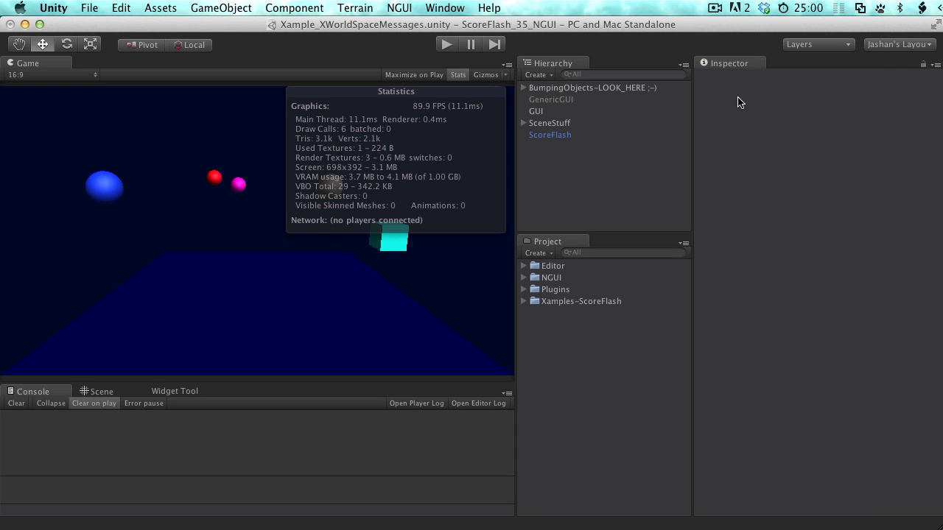
- Expand Plugins > NarayanaGames > ScoreFlash > CustomRendering and widen the Project panel to show full names
left_click(524, 277)
left_click(524, 277)
left_click(523, 290)
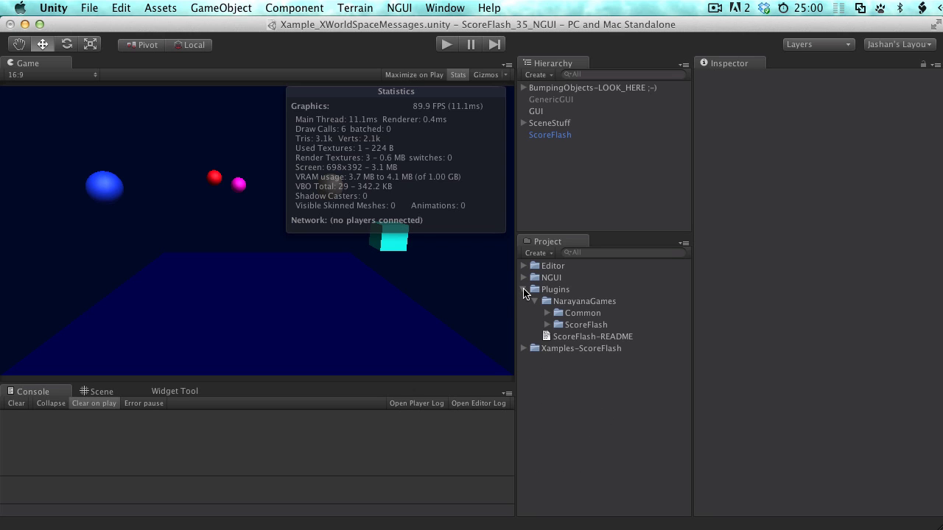
left_click(545, 325)
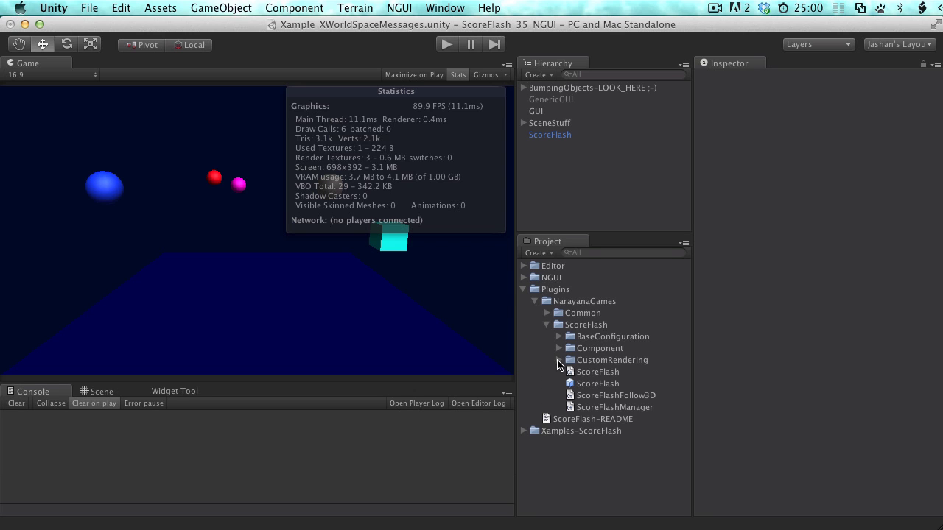
left_click(558, 361)
left_click(562, 291)
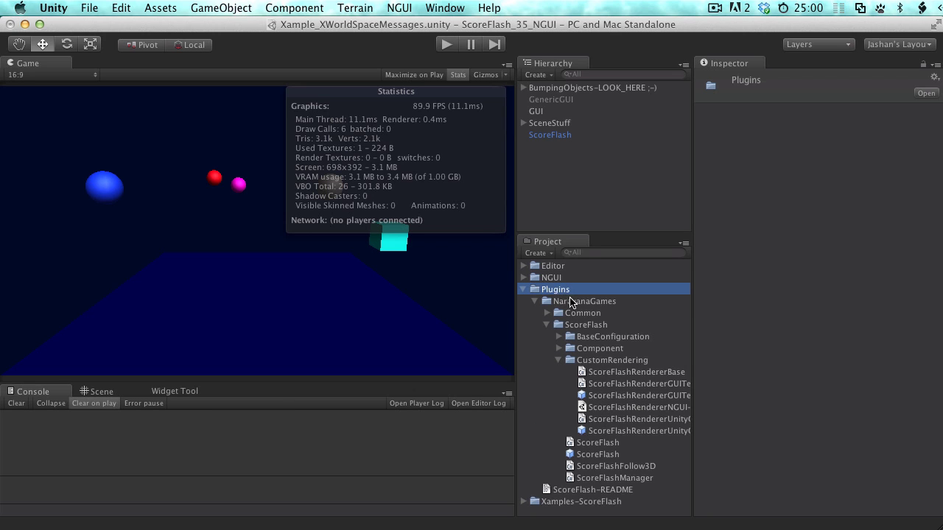
left_click(570, 301)
left_click(585, 328)
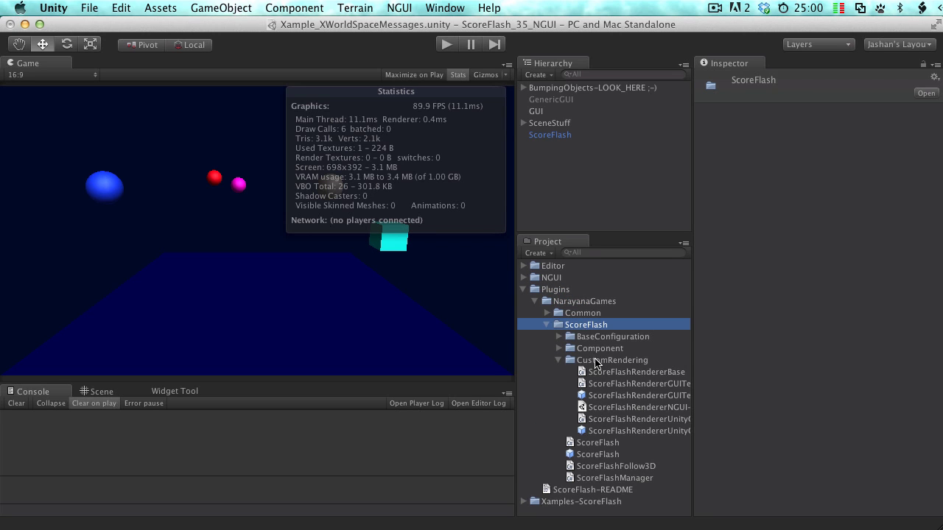
left_click(597, 361)
left_click_drag(693, 343, 729, 347)
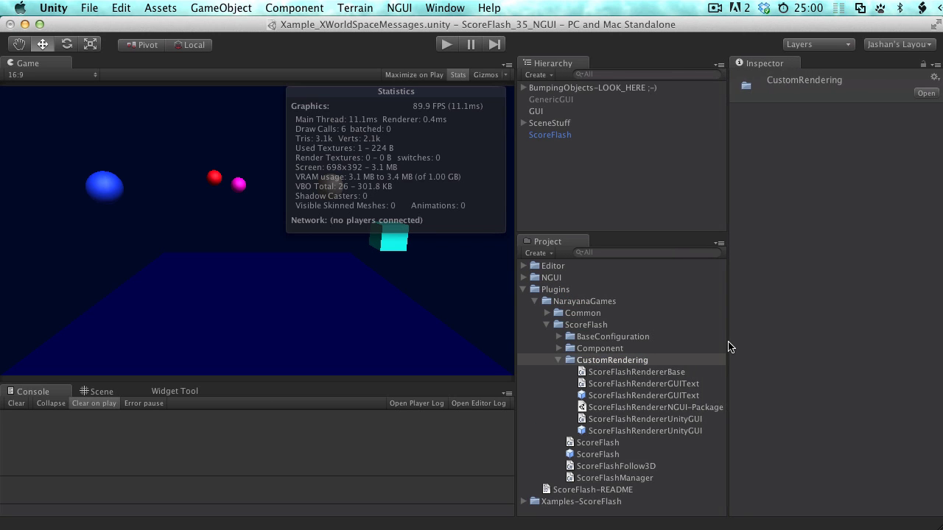
- Review the ScoreFlashRendererGUIText and UnityGUI renderers, then select ScoreFlashRendererNGUI-Package
left_click(622, 386)
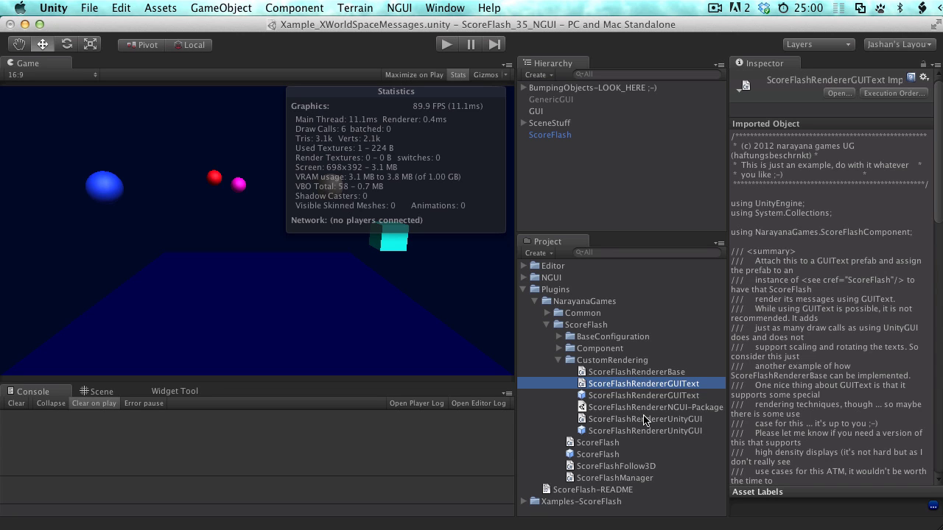
left_click(646, 419)
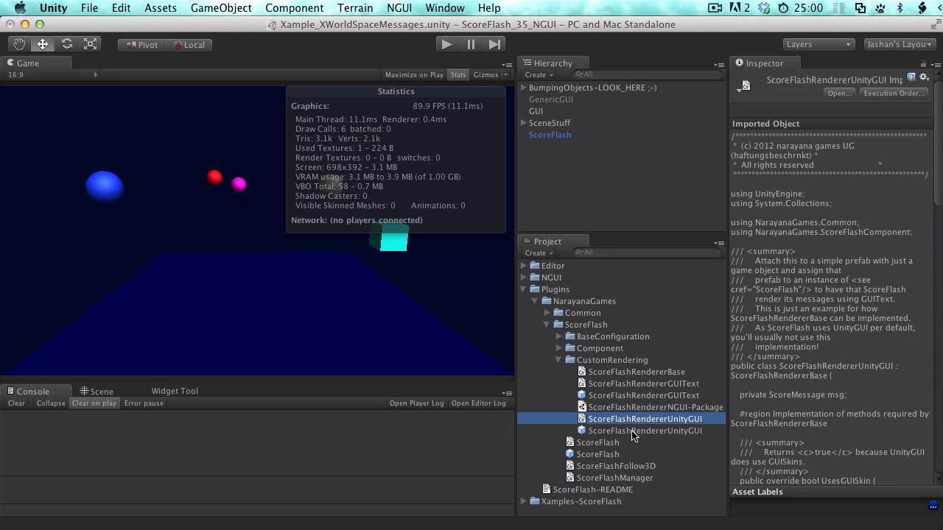
left_click(637, 431)
key("Up")
left_click(628, 409)
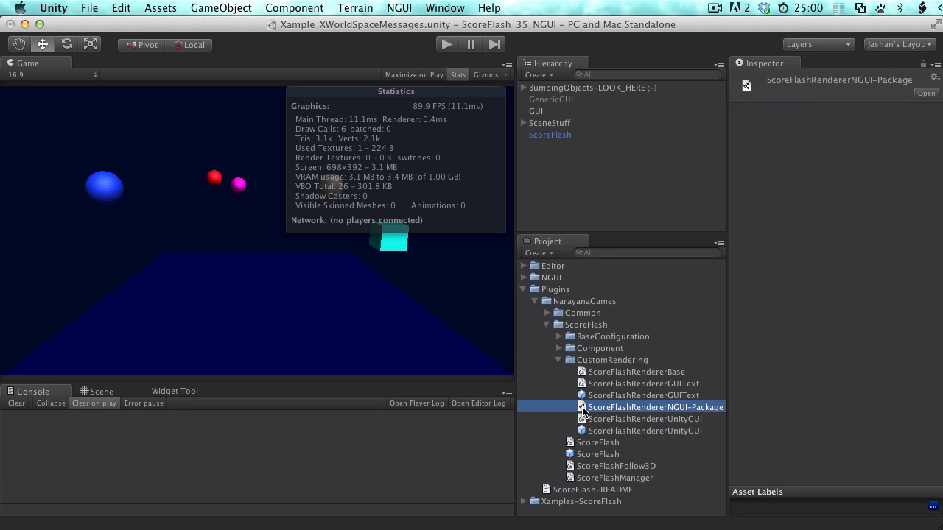
- Import NGUI-ScoreFlash with Example_ScoreFlashNGUI.unity, ScoreFlashRendererNGUI.cs and ScoreFlashRendererNGUI.prefab all checked
double_click(631, 409)
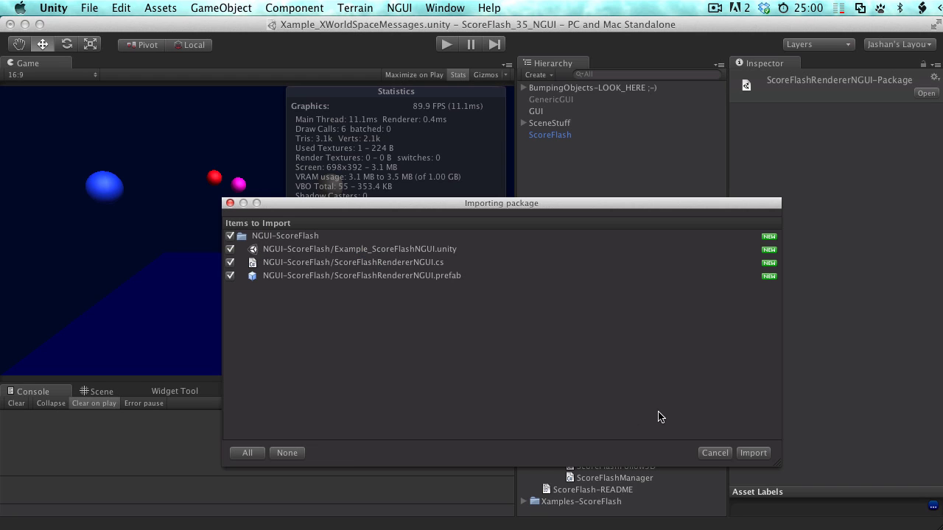
left_click(334, 250)
left_click(286, 237)
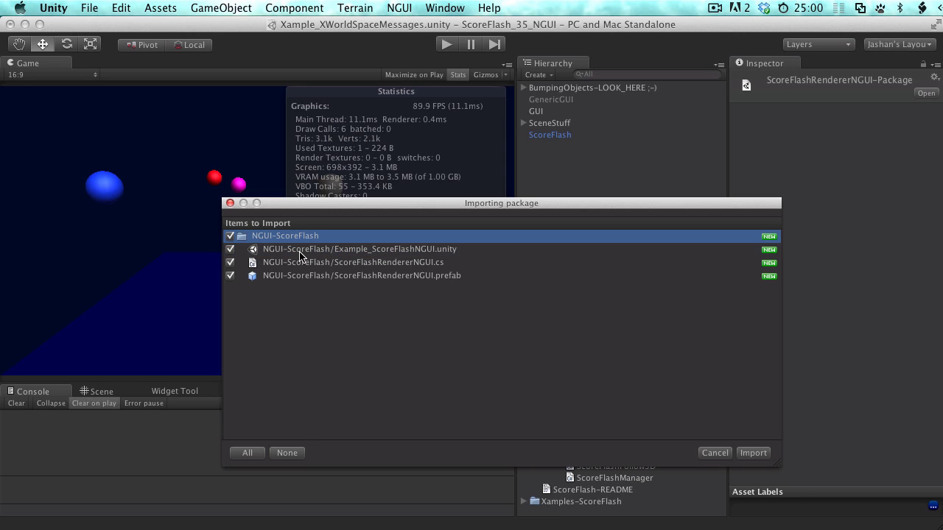
left_click(320, 253)
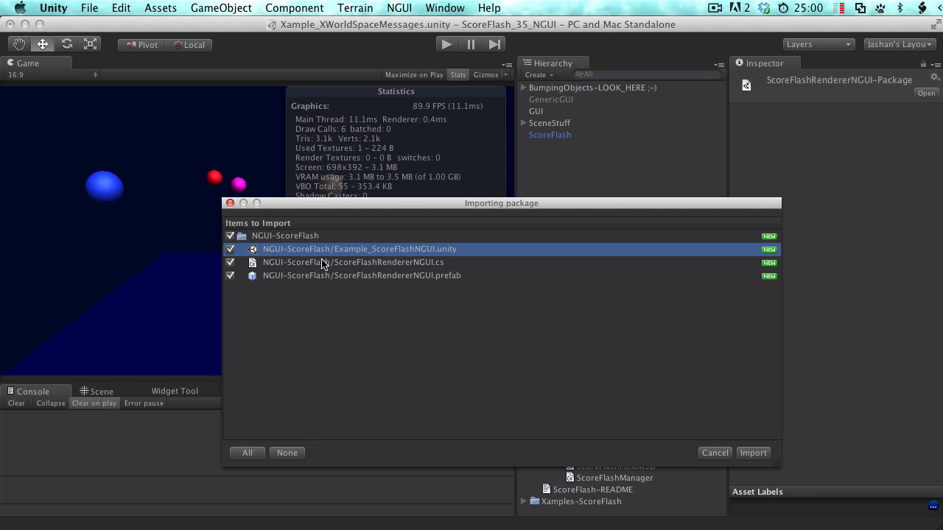
left_click(322, 263)
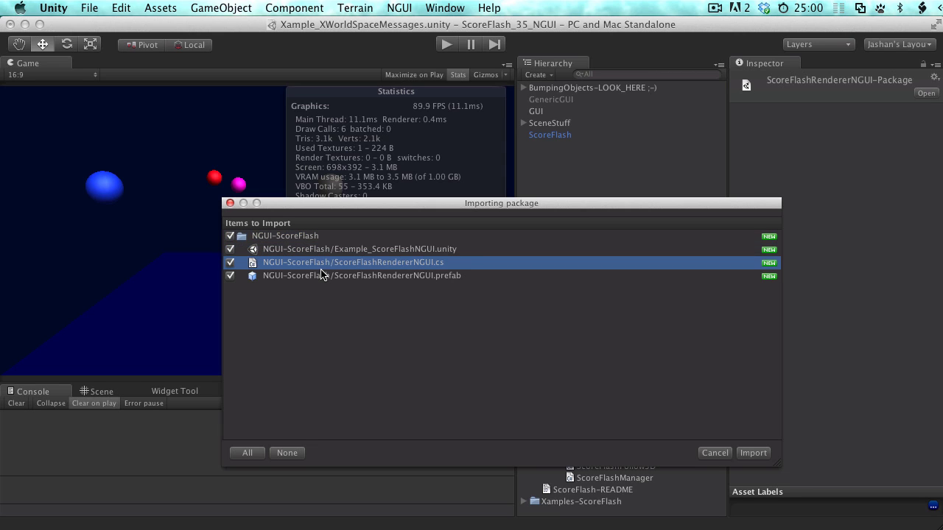
left_click(320, 276)
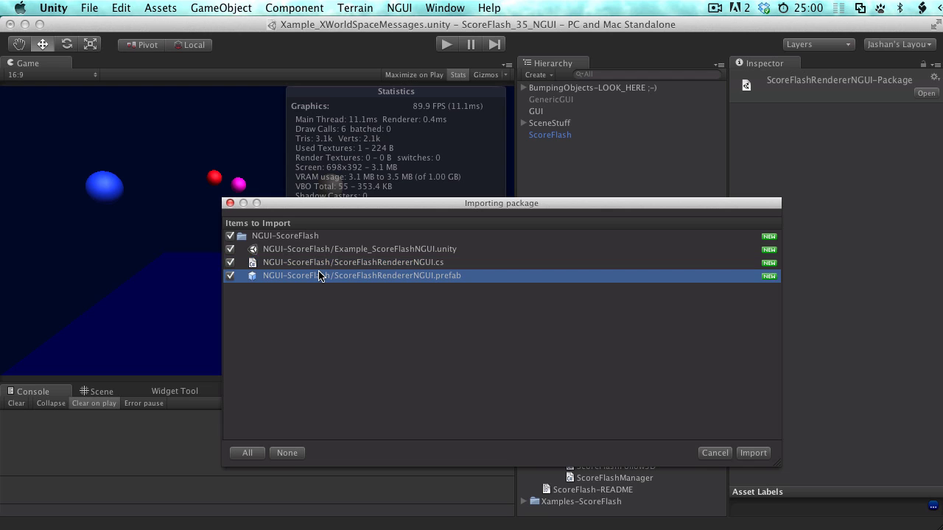
left_click(746, 453)
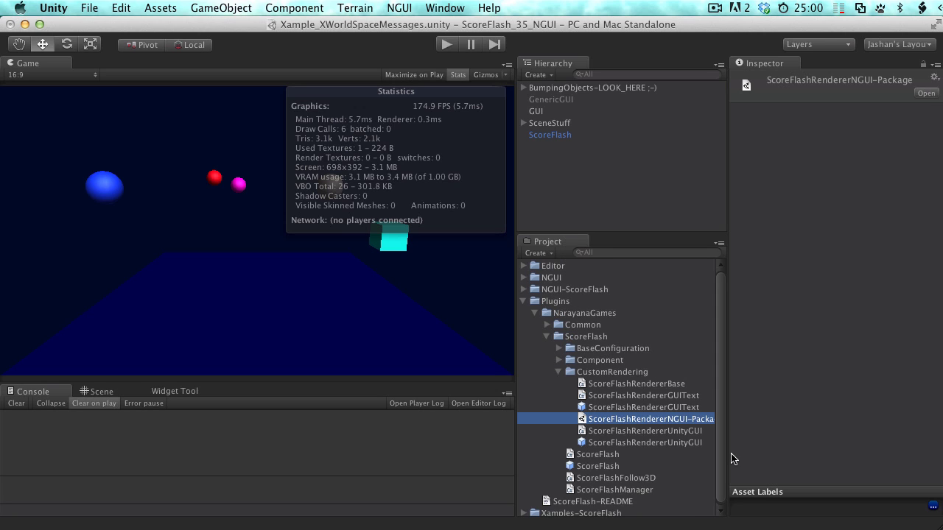
- Browse the NGUI-ScoreFlash, Plugins and NGUI folders, then select the ScoreFlash object
left_click(524, 301)
left_click(523, 289)
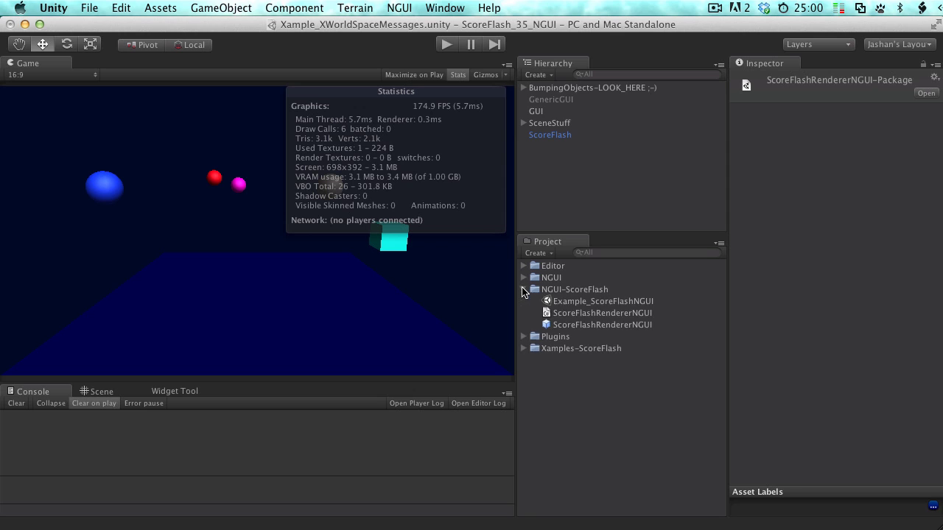
left_click(523, 336)
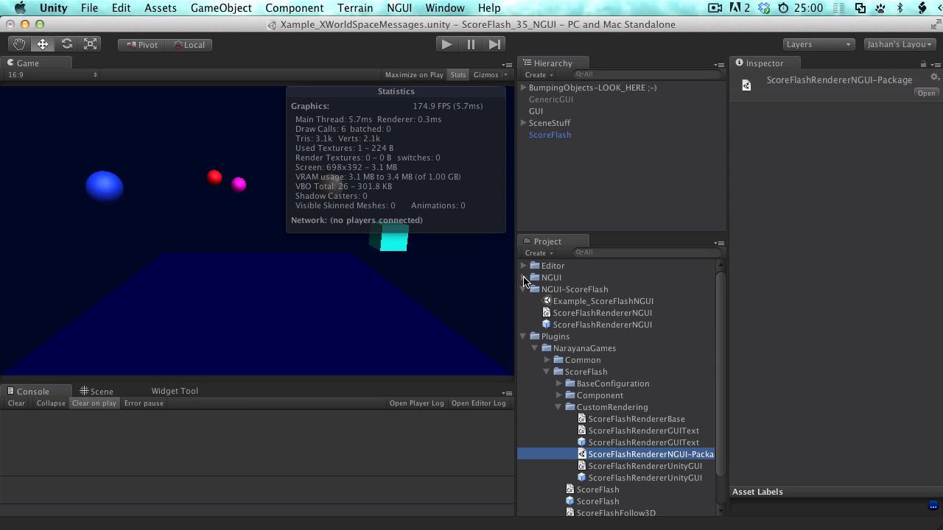
left_click(525, 278)
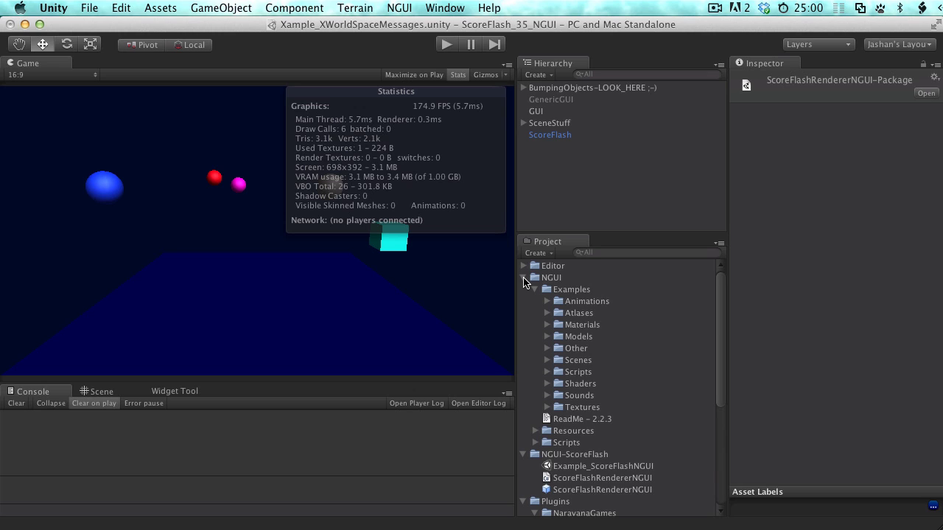
left_click(523, 277)
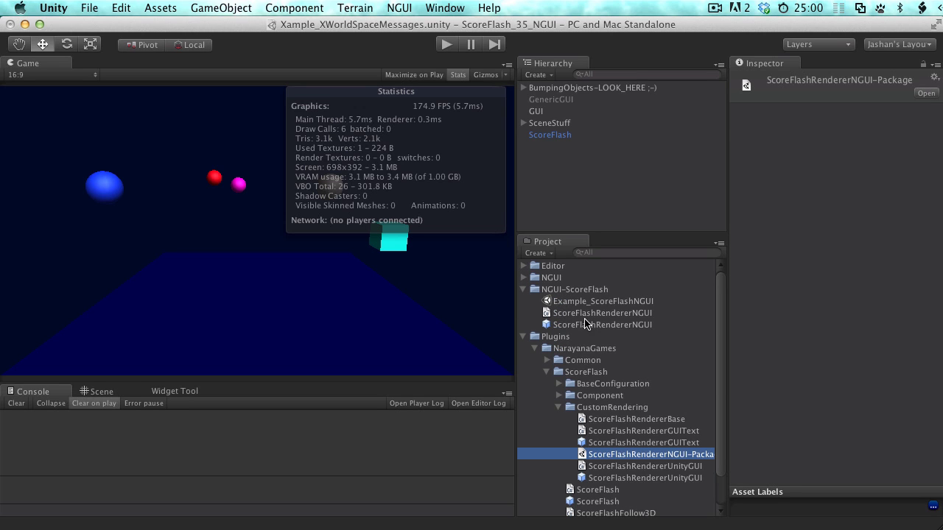
left_click(524, 337)
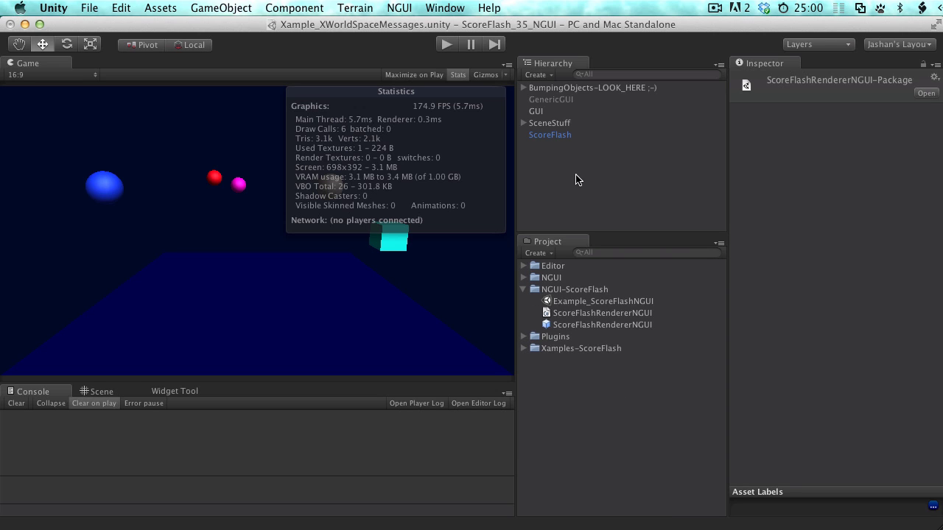
left_click(552, 137)
- Collapse Readability and Performance Tweaks, expand Main Layout, and set Rendering to CustomRenderer
left_click(747, 235)
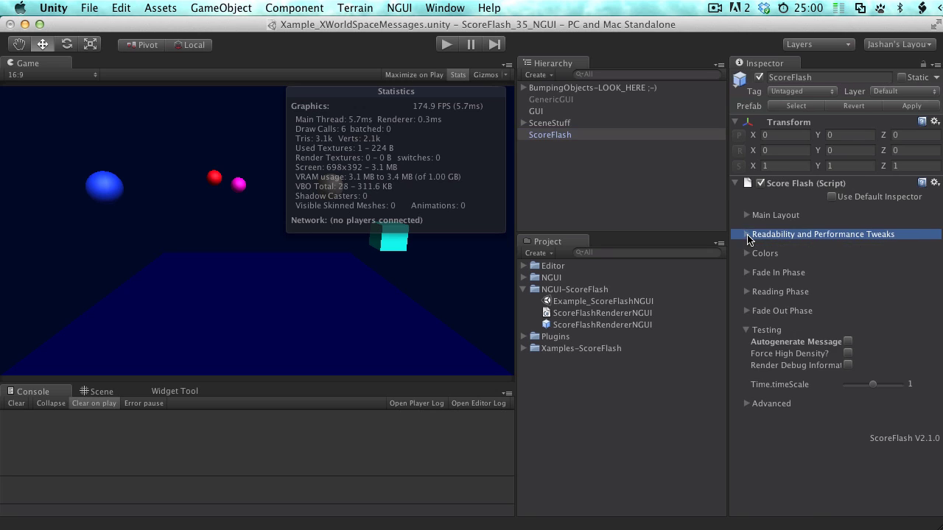
left_click(768, 218)
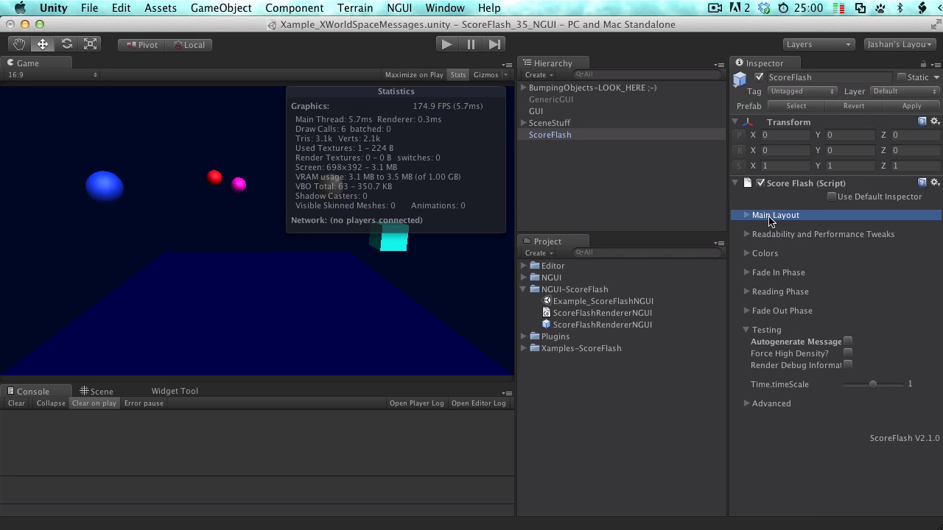
left_click(748, 216)
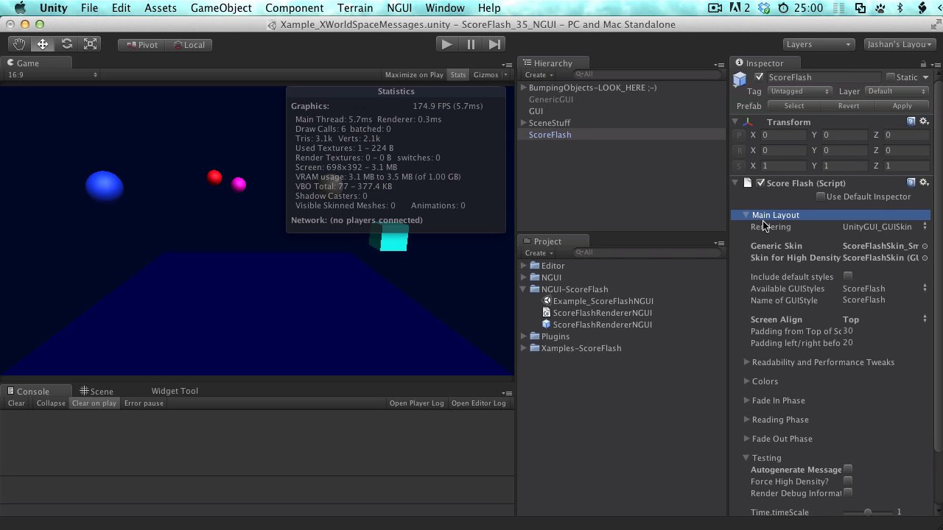
left_click(771, 229)
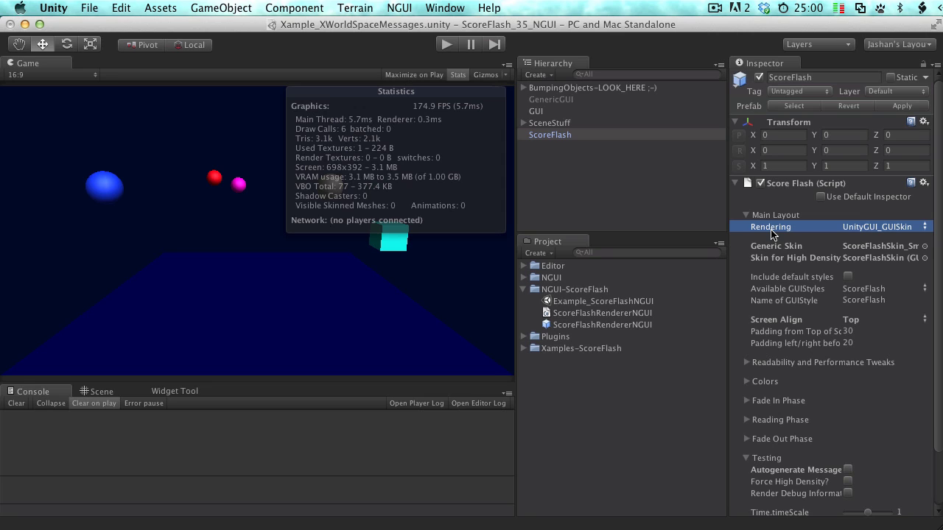
left_click(869, 230)
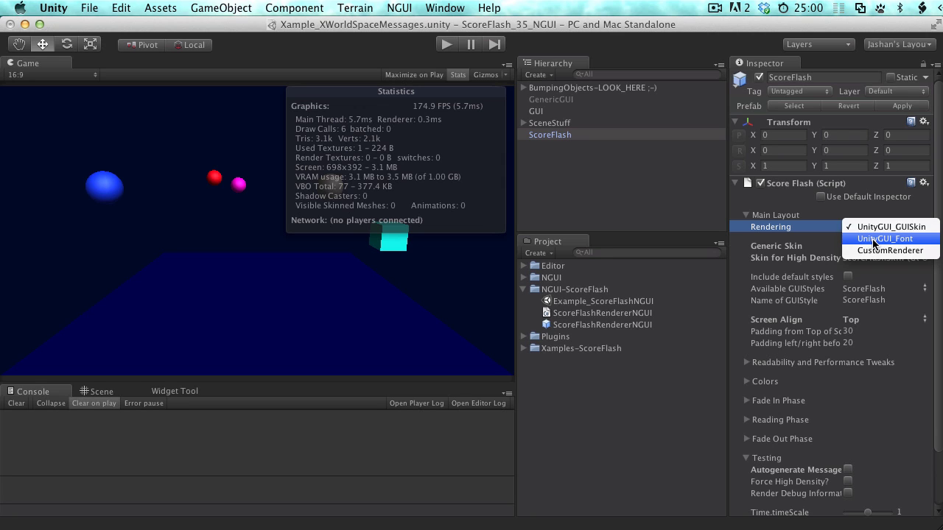
left_click(874, 250)
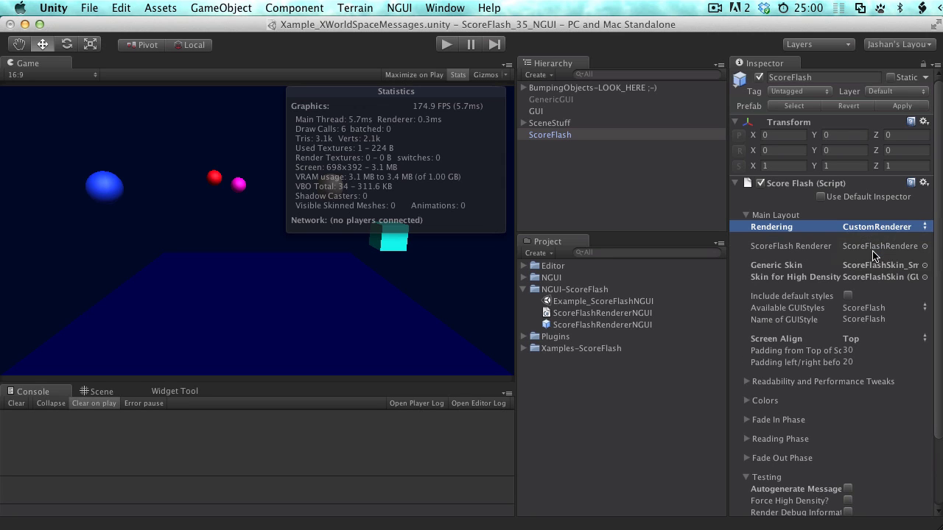
- Assign the ScoreFlashRendererNGUI prefab as ScoreFlash Renderer and turn Stats off
left_click(870, 249)
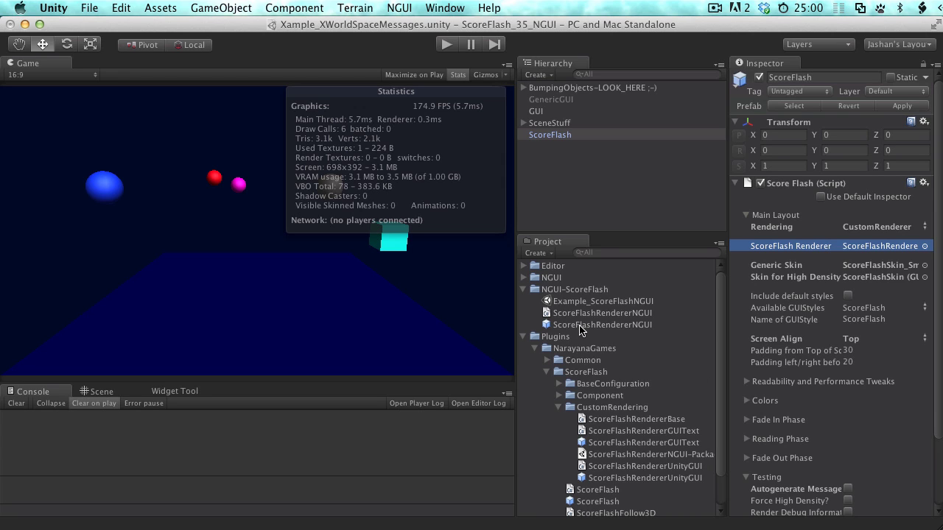
left_click_drag(579, 330, 855, 252)
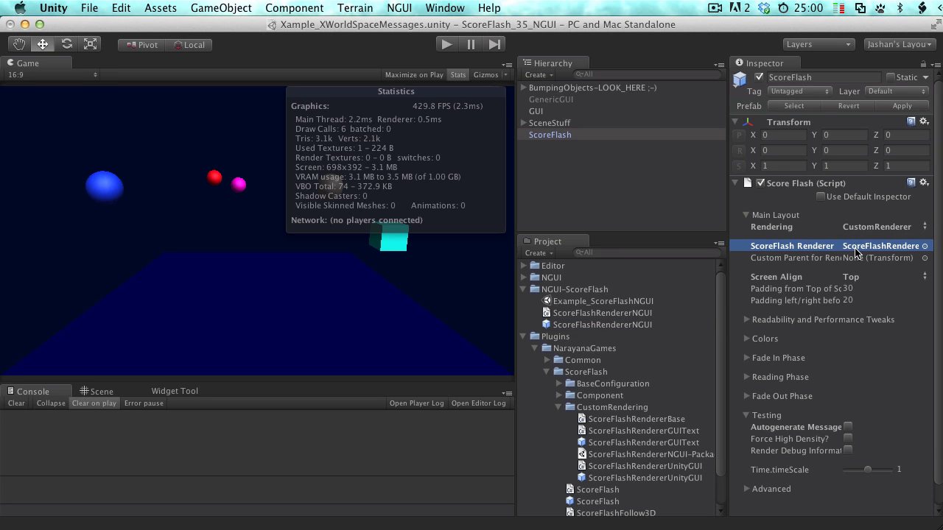
left_click(524, 337)
left_click(523, 290)
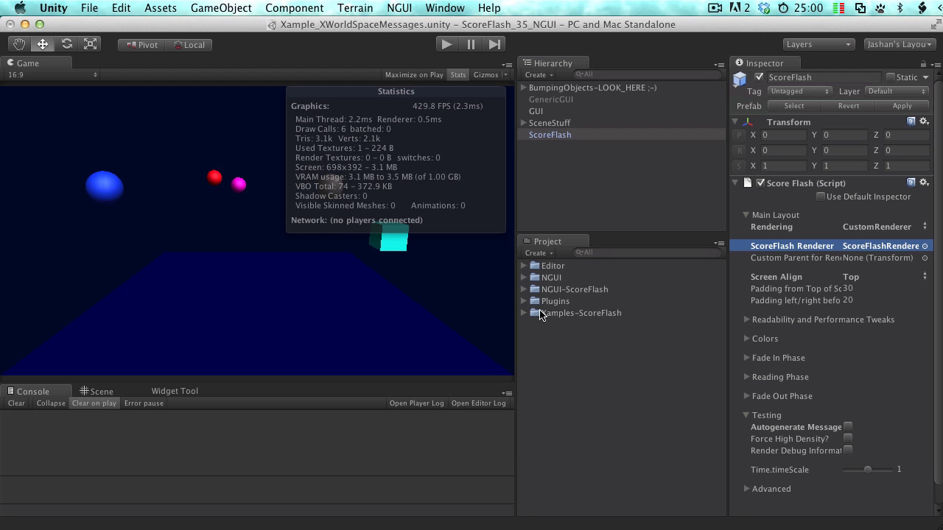
left_click(459, 75)
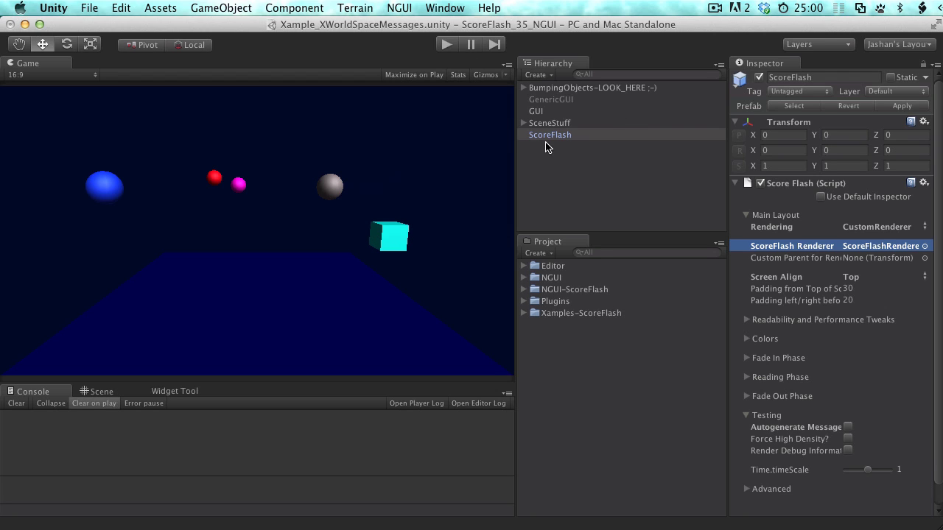
- Dock NGUI's Create a New UI tool and add User Layer 8 named NGUI
left_click(399, 9)
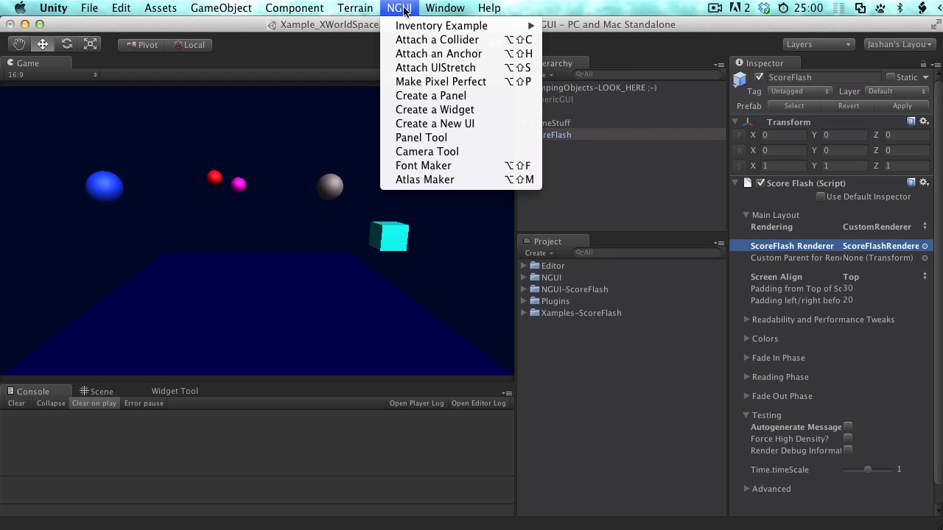
left_click(438, 126)
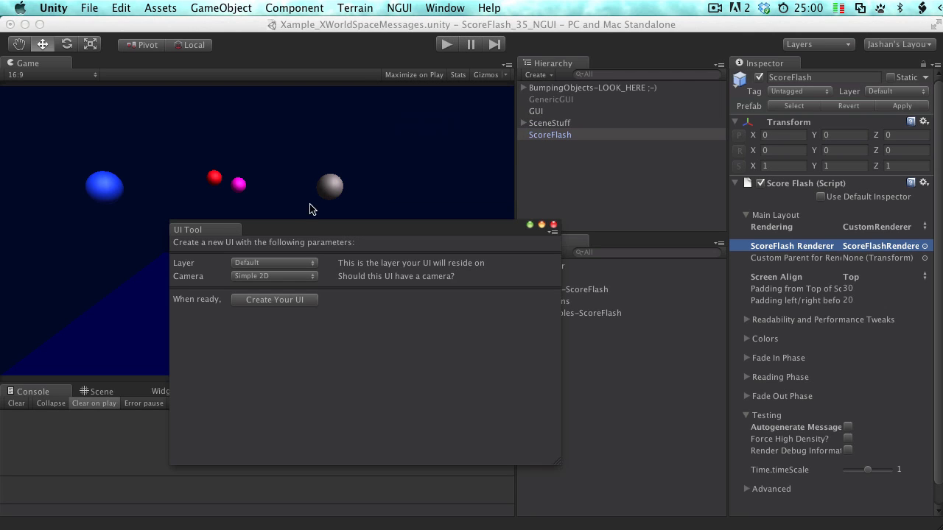
left_click_drag(288, 347, 255, 398)
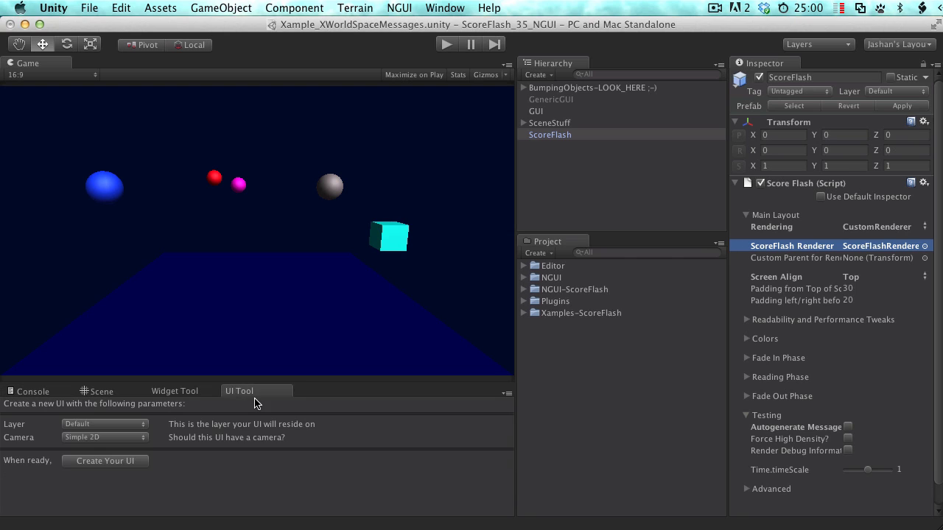
left_click(103, 425)
left_click(101, 493)
left_click(872, 218)
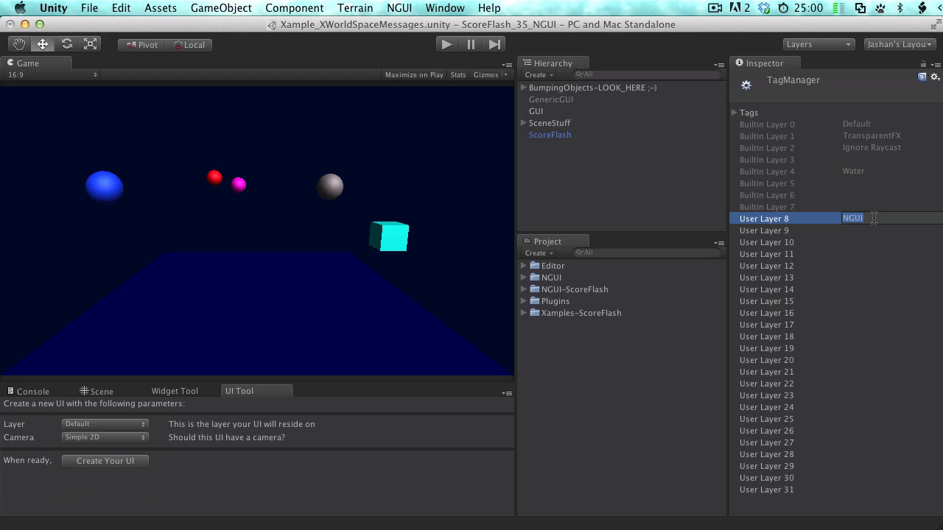
left_click(777, 222)
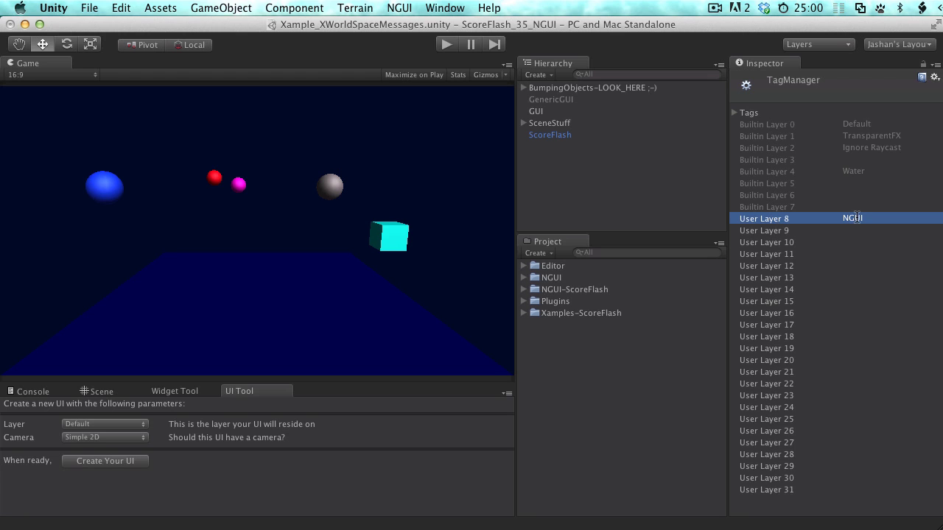
- Create the 2D UI Root on the NGUI layer
left_click(102, 426)
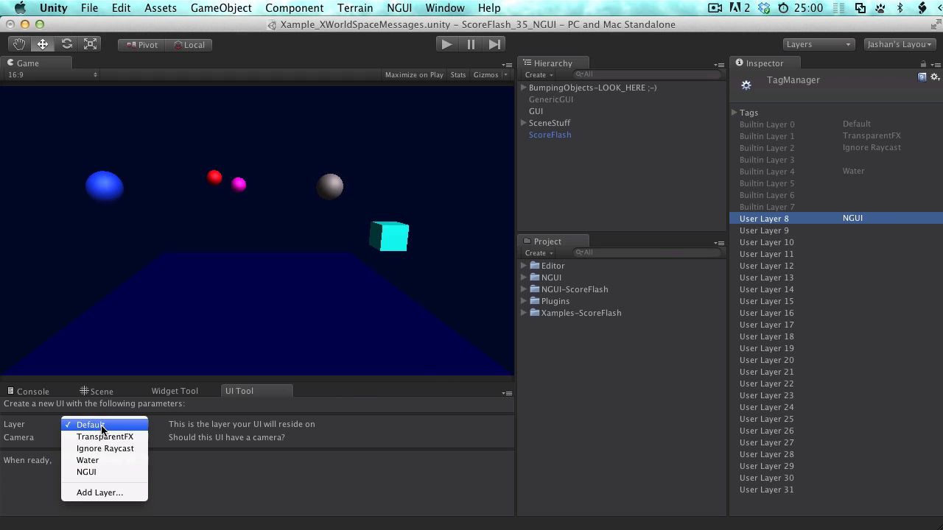
left_click(88, 472)
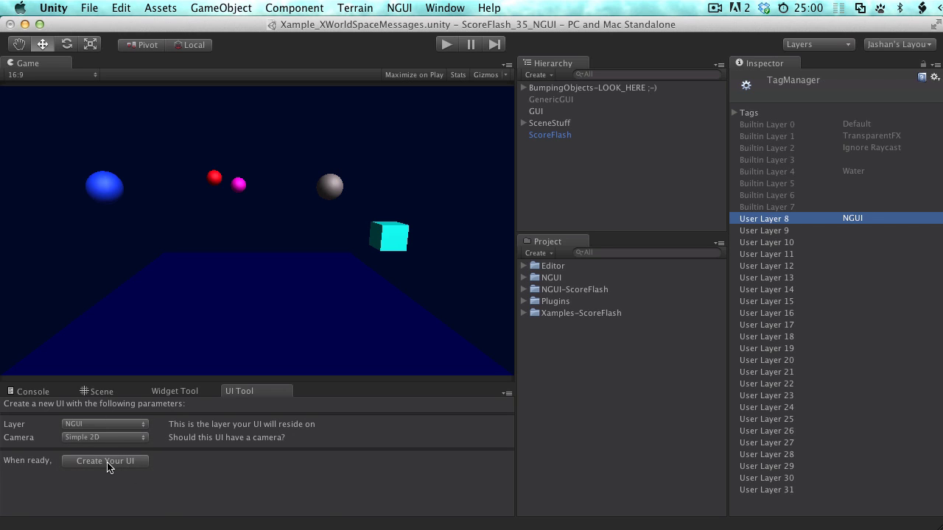
left_click(101, 462)
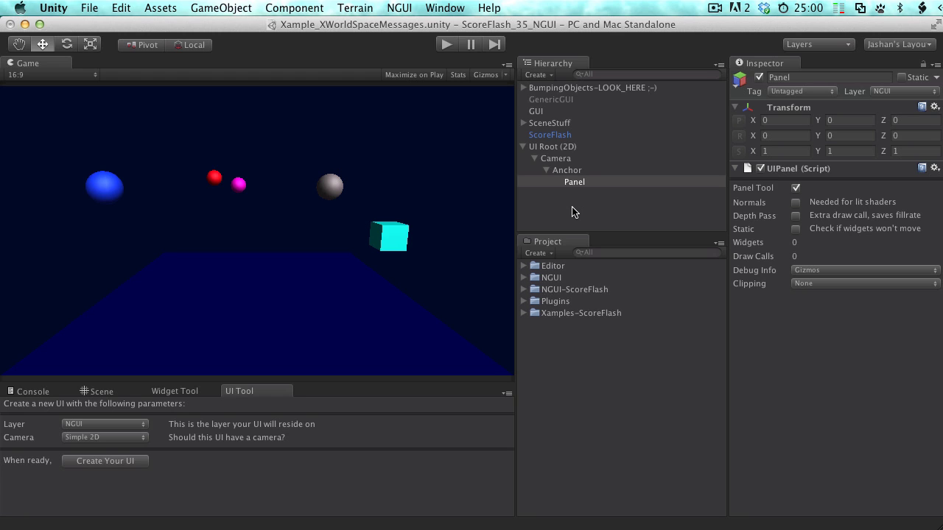
- Use the NGUI Widget Tool to add a Label with SciFi Font - Header under the Panel
left_click(398, 7)
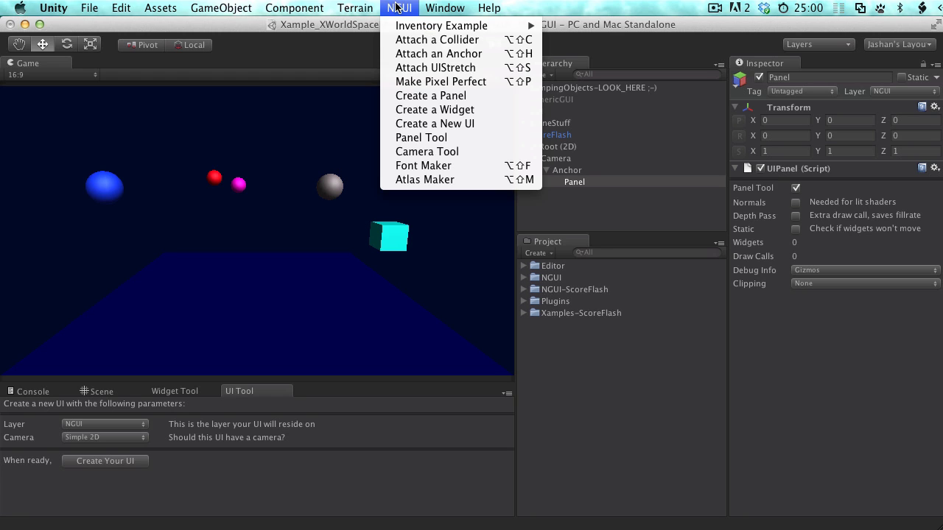
left_click(435, 109)
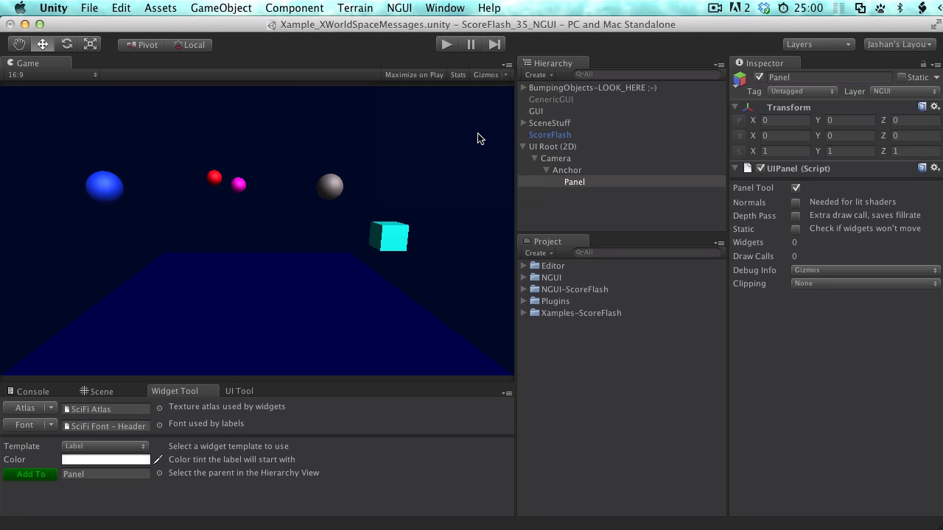
left_click(106, 409)
left_click(109, 426)
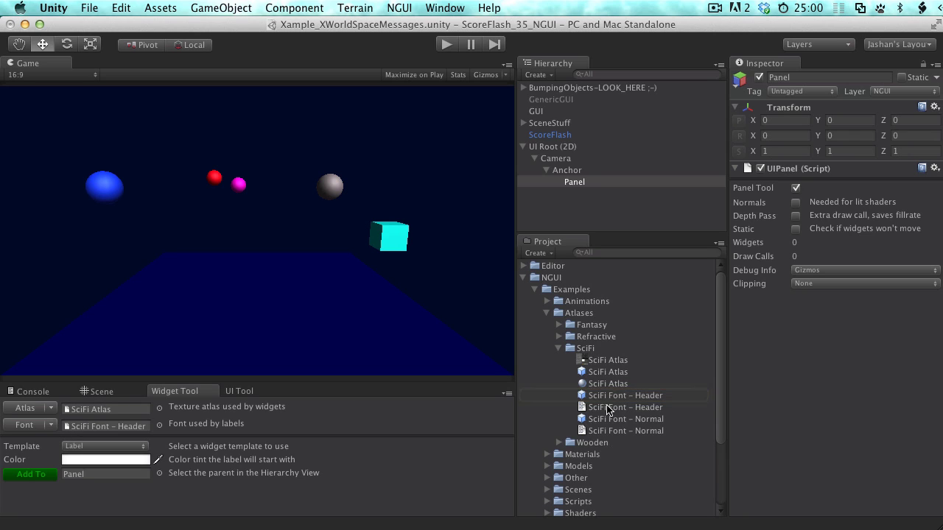
left_click(33, 475)
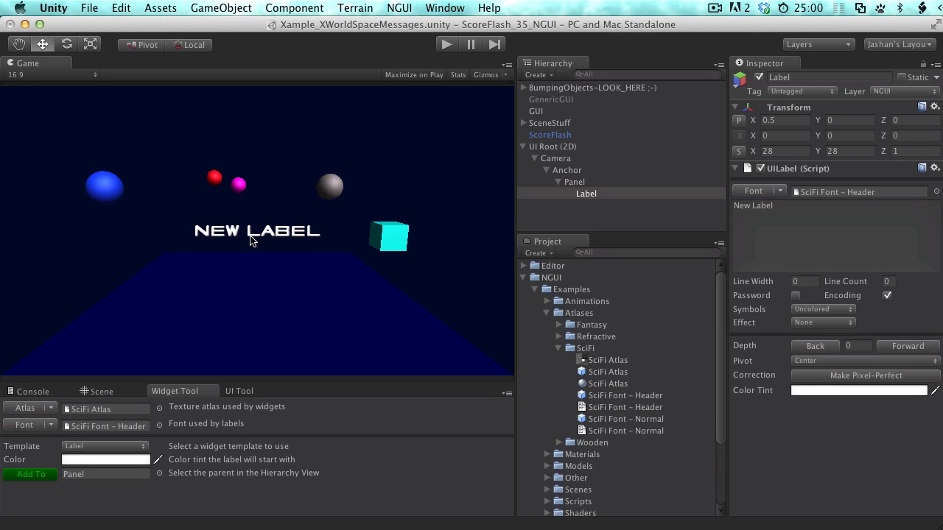
- Attach the ScoreFlashRendererNGUI script to the new Label
left_click(588, 195)
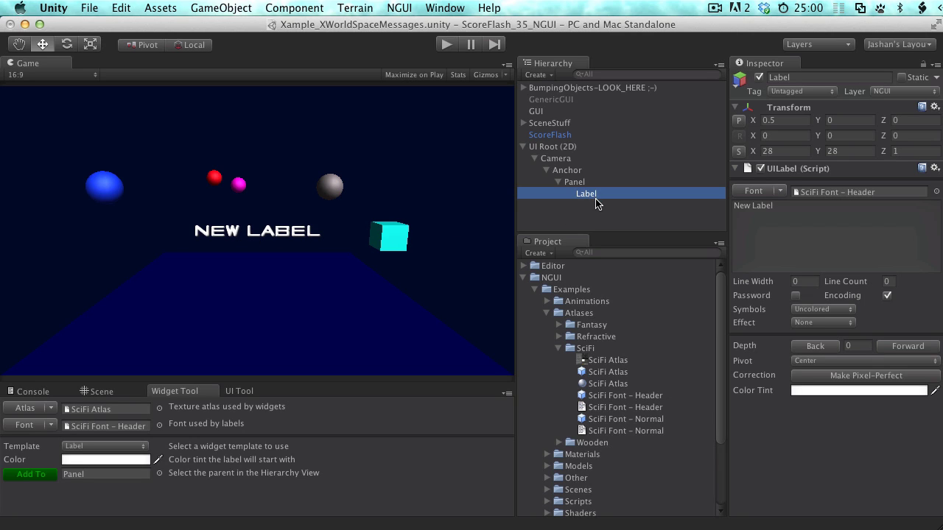
left_click(547, 312)
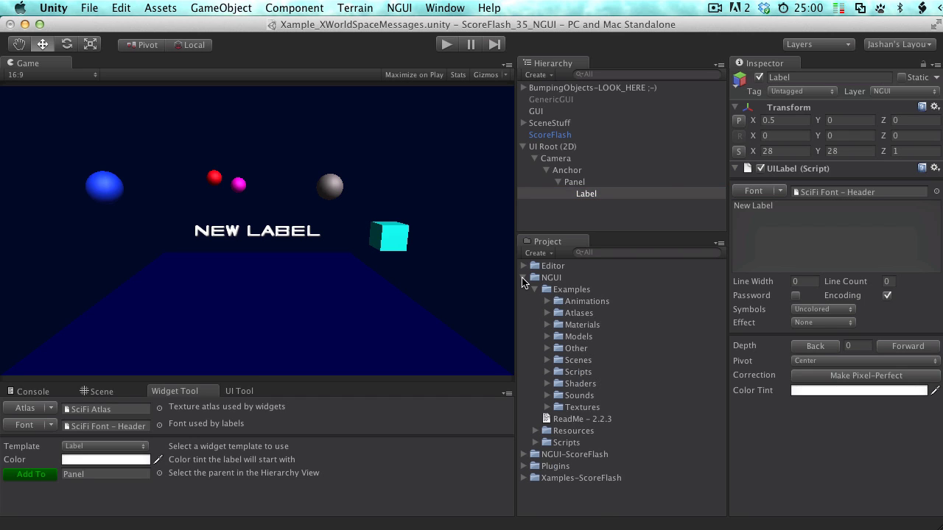
left_click(525, 454)
left_click(573, 479)
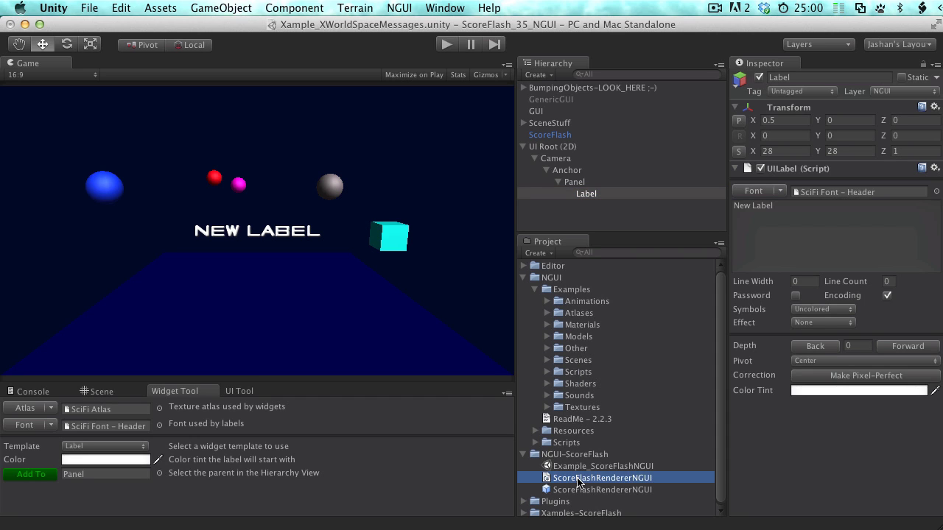
left_click_drag(608, 388, 598, 196)
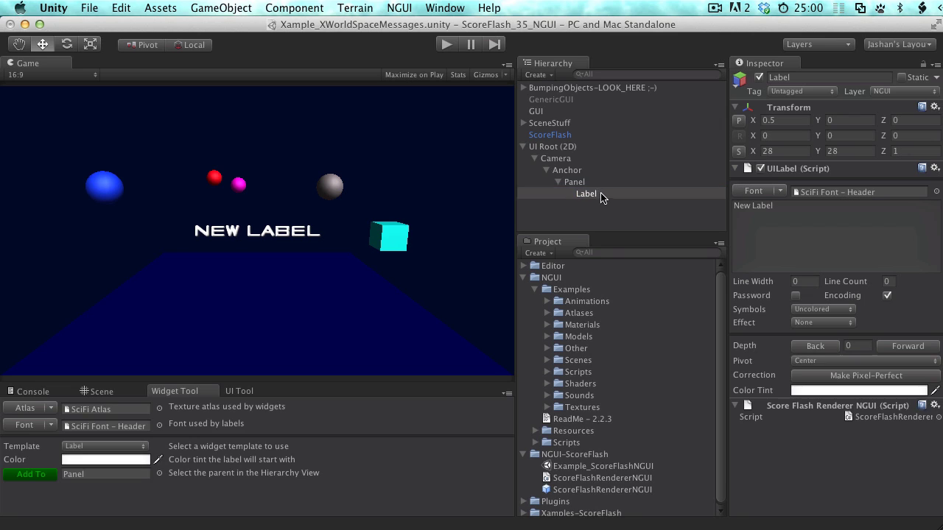
left_click(597, 196)
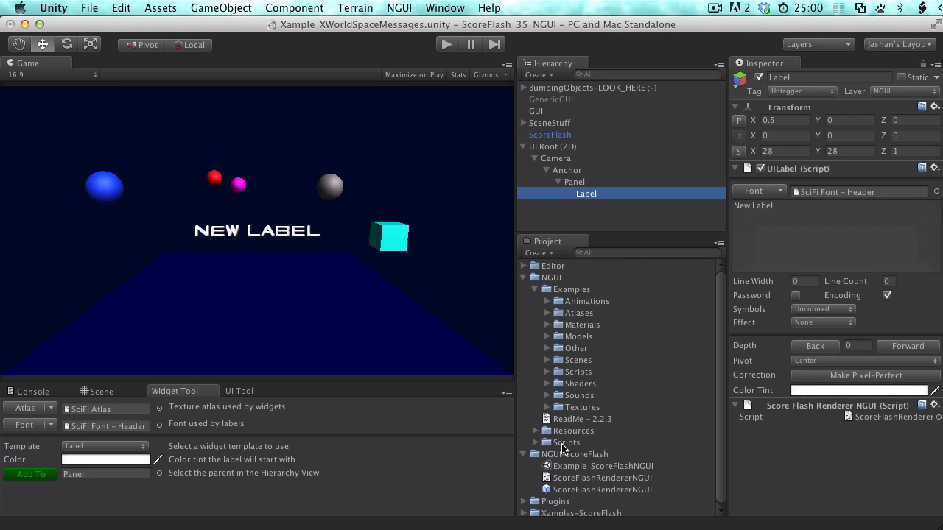
- Rename the Label MyOwnNGUIRendererPrefab, save it as a prefab in NGUI-ScoreFlash, and delete the scene instance
left_click(593, 196)
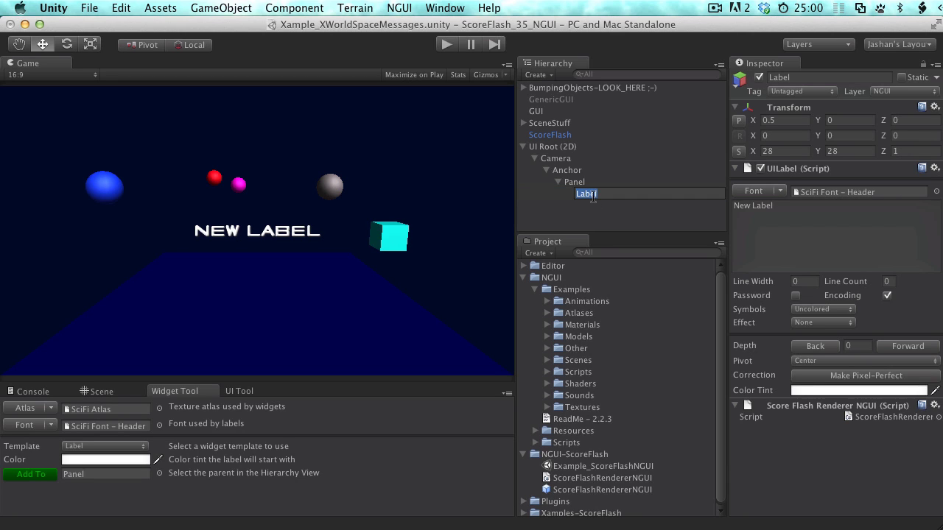
type("MyOwnNGUIRendererPrefab")
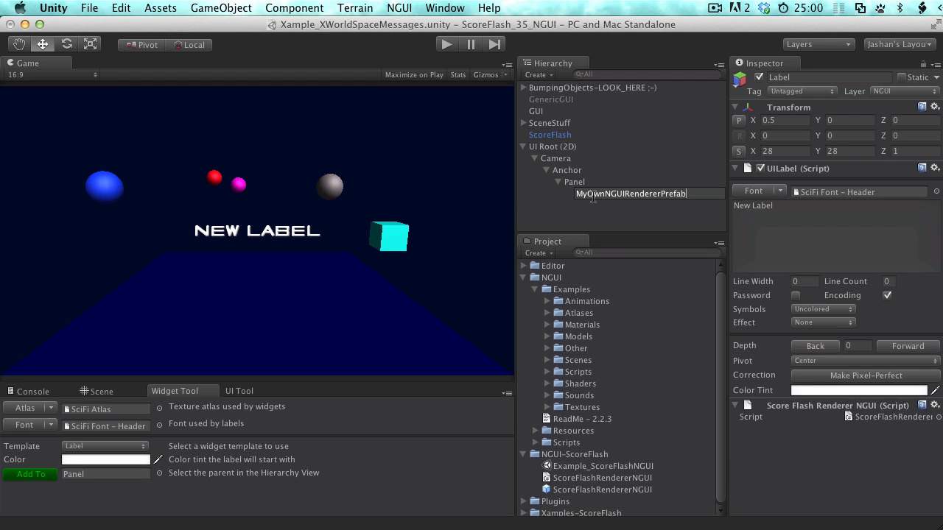
key("Return")
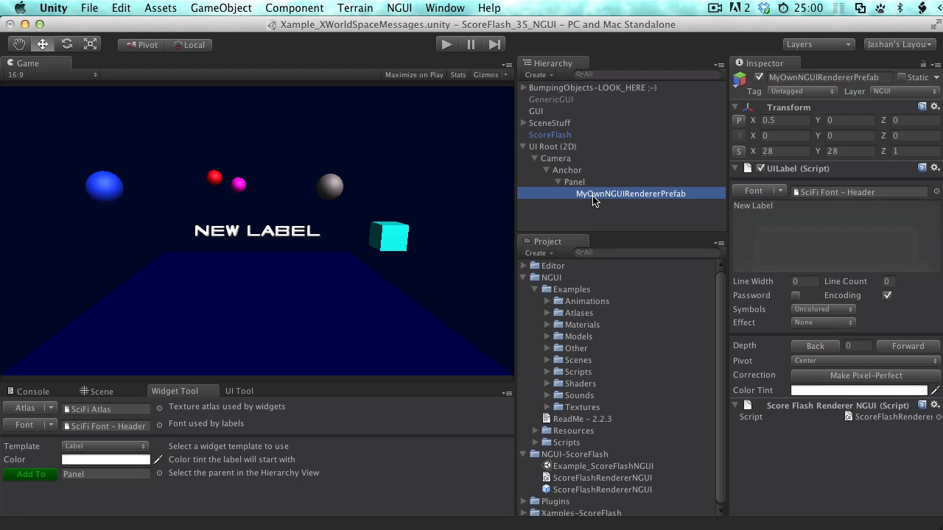
left_click_drag(591, 197, 578, 456)
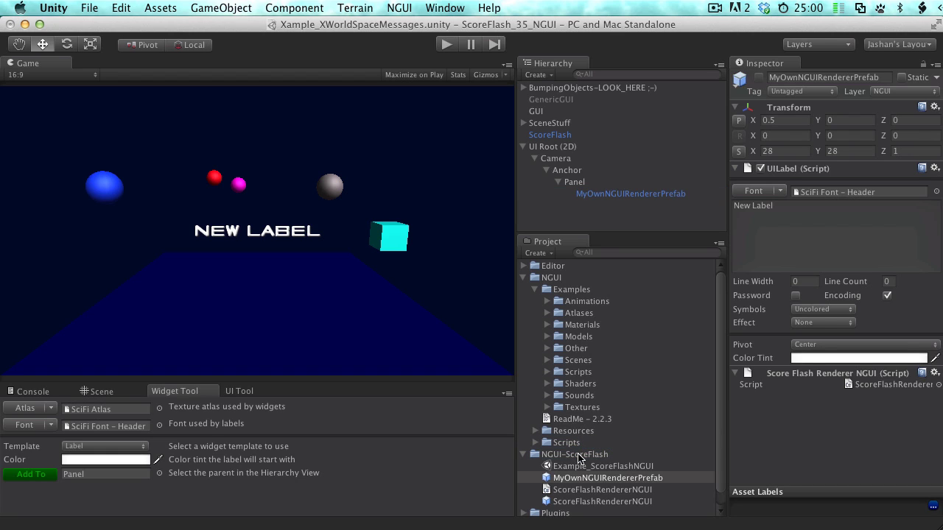
left_click(523, 278)
left_click(608, 194)
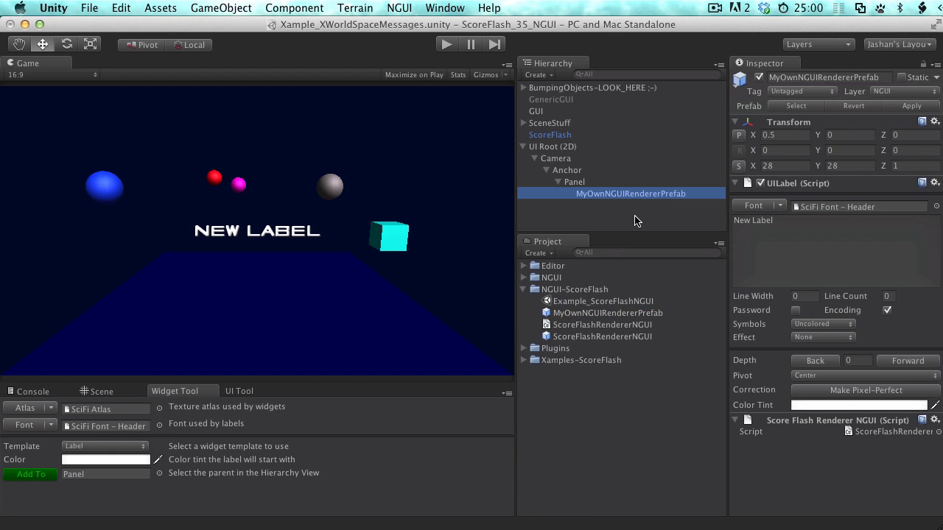
key("super+BackSpace")
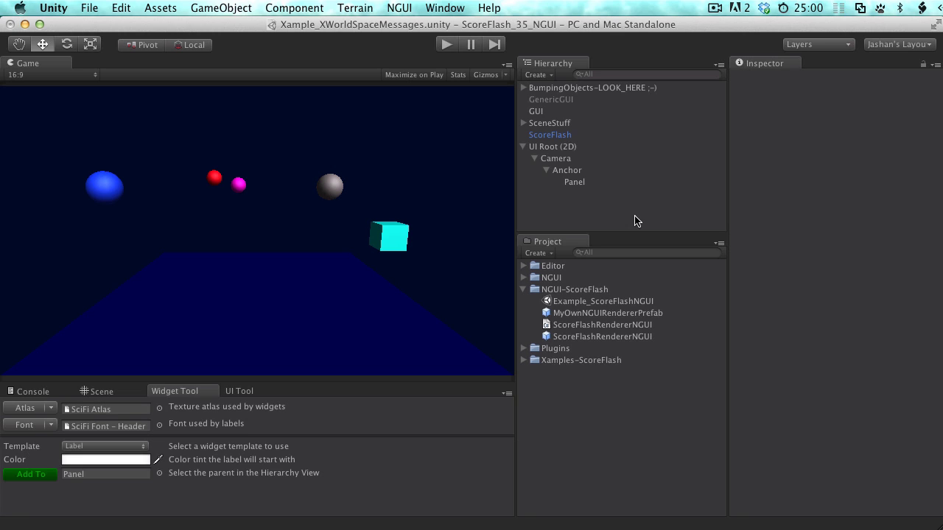
- Assign MyOwnNGUIRendererPrefab to ScoreFlash's Renderer field, then run the scene in Play mode
left_click(568, 138)
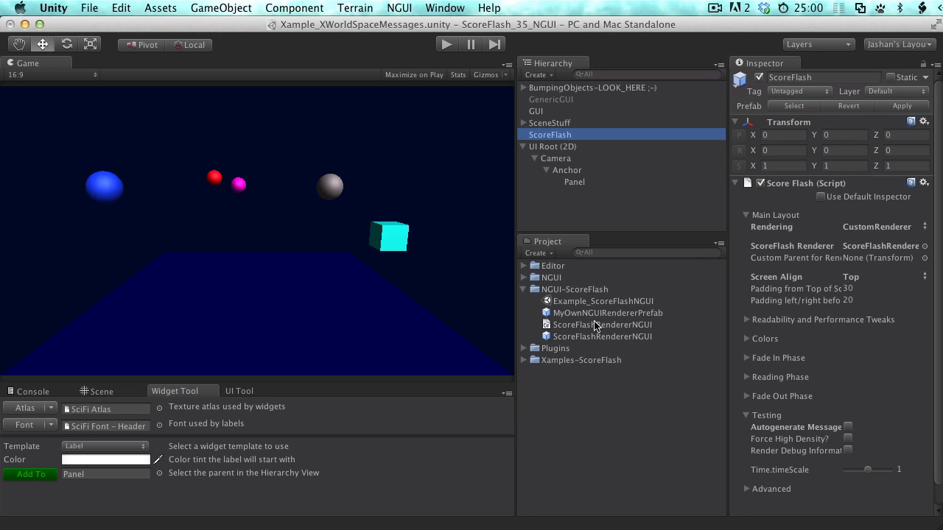
left_click_drag(593, 313, 856, 250)
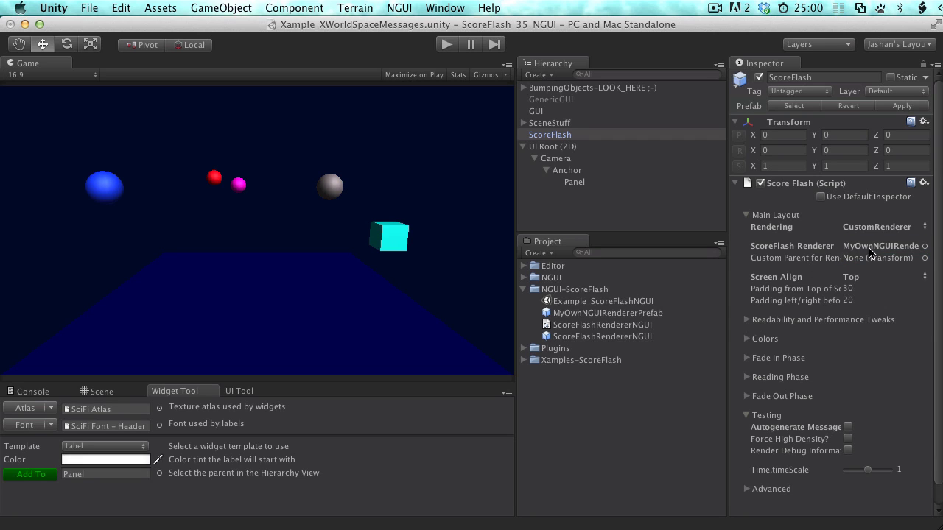
left_click(870, 252)
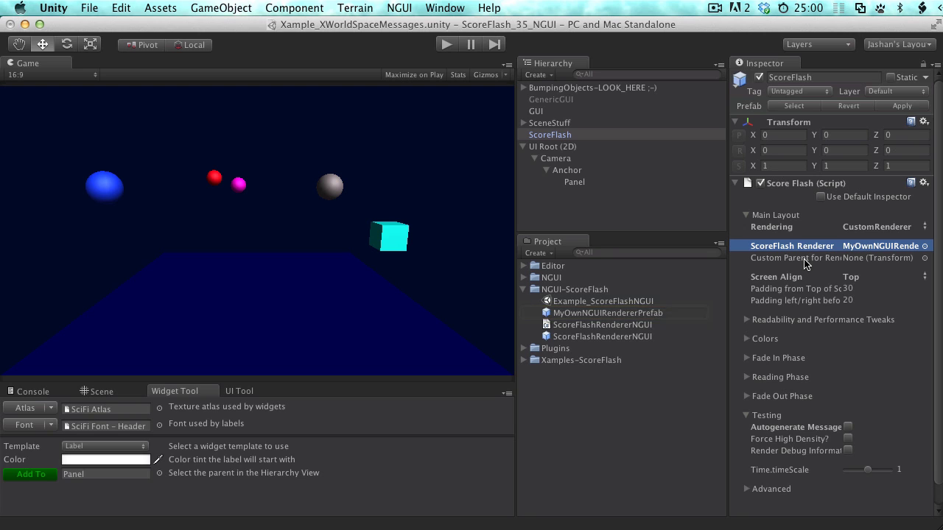
left_click(451, 45)
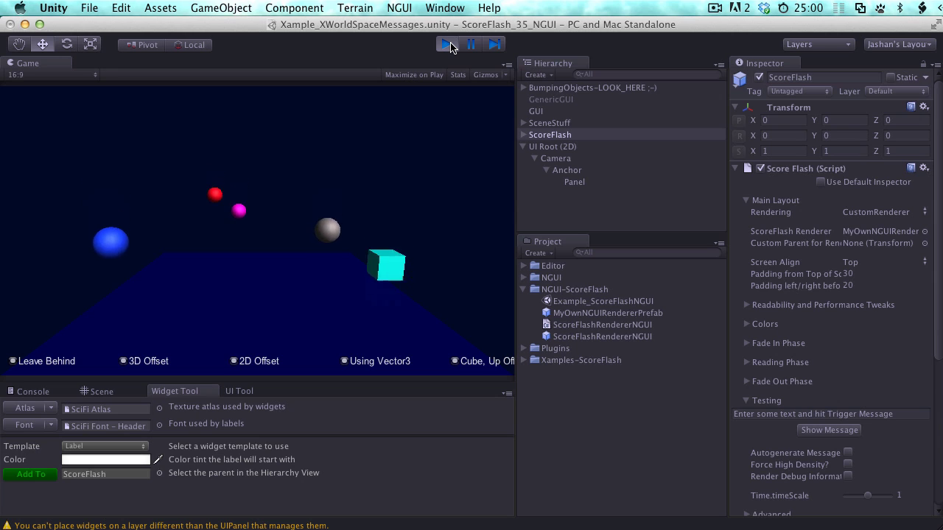
- Stop Play mode and clear the layer warnings from the Console
left_click(447, 45)
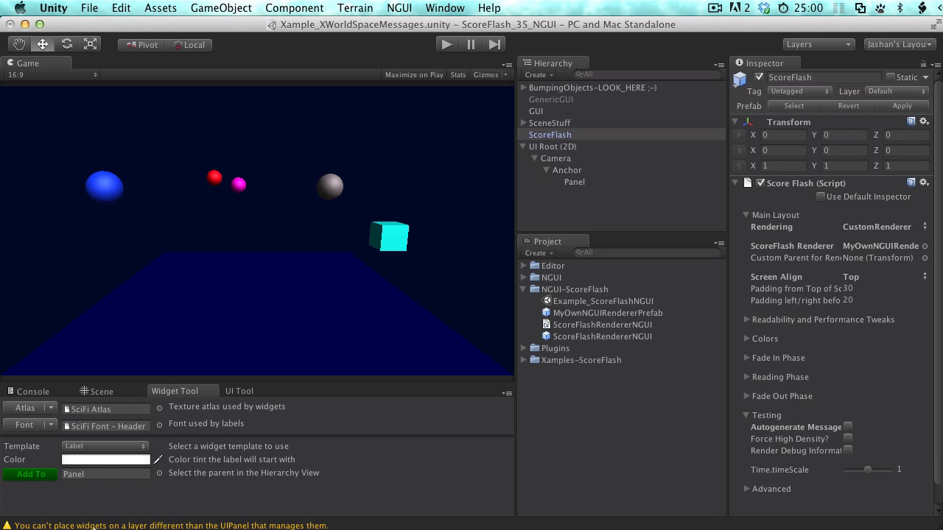
left_click(33, 391)
left_click(16, 403)
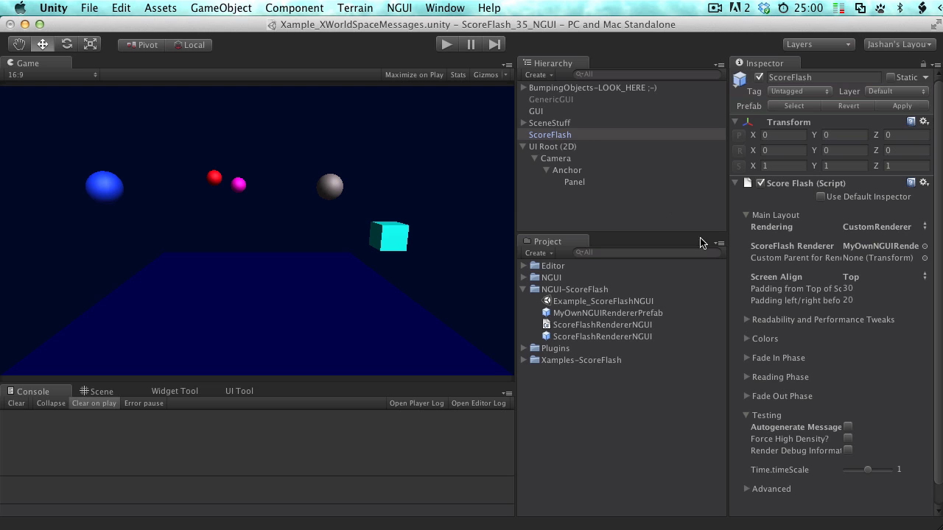
- Widen the Inspector, replay to see renderer instances spawned under ScoreFlash, then stop and clear the Console
left_click(796, 259)
left_click_drag(736, 295, 602, 295)
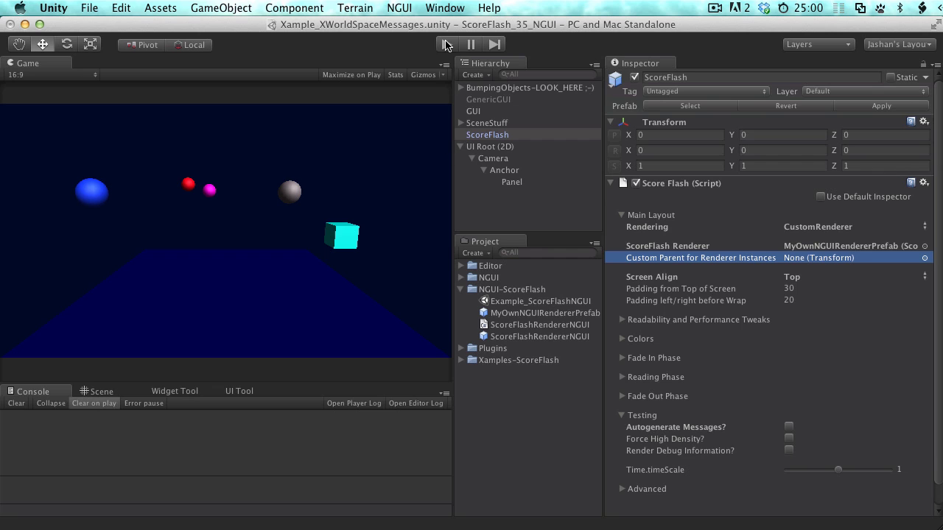
key("super+p")
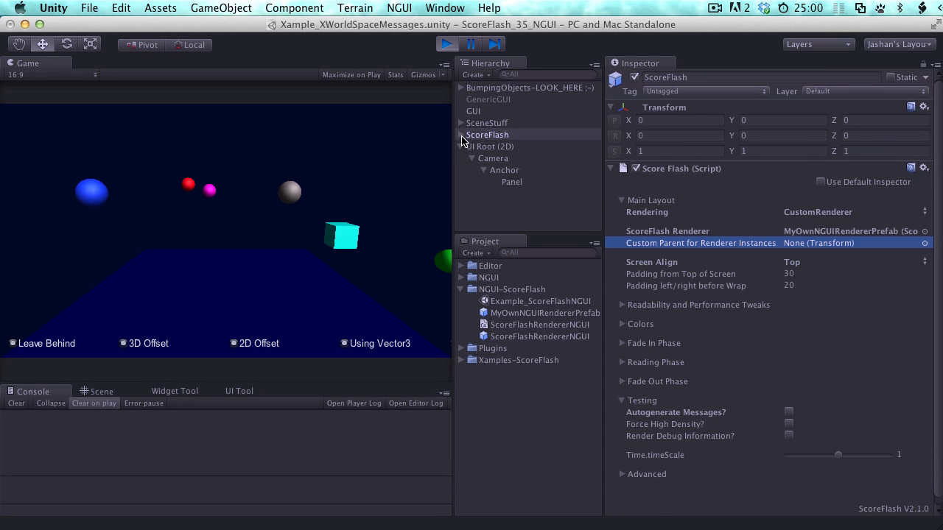
left_click(475, 135)
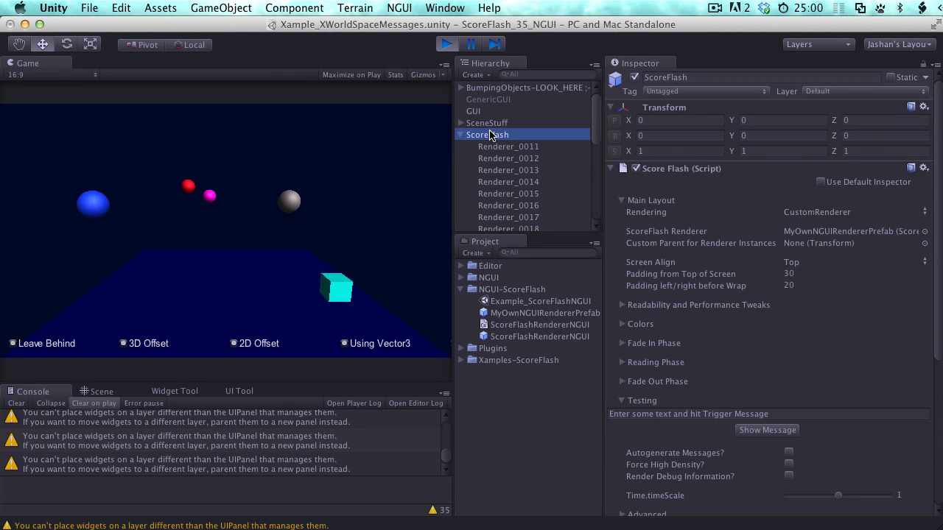
left_click(445, 45)
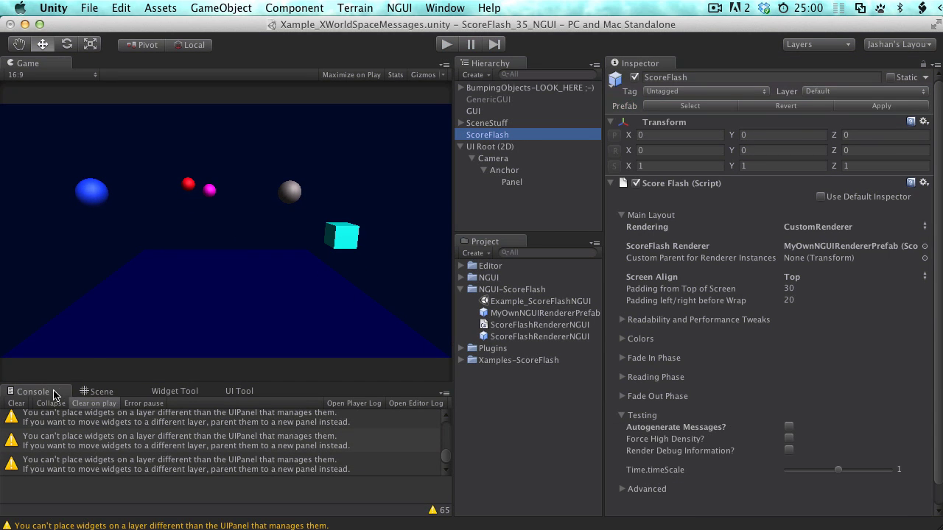
left_click(16, 403)
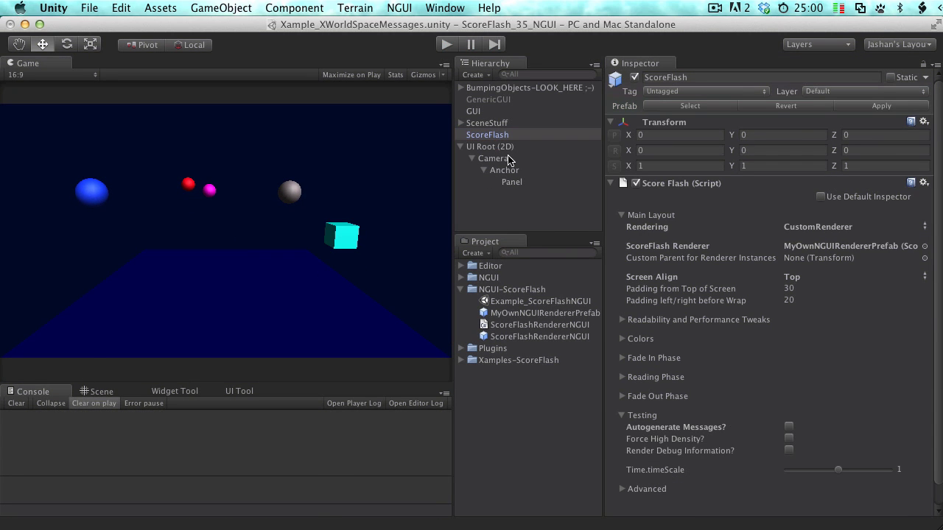
- Set ScoreFlash's Custom Parent for Renderer Instances to the UI Root's Panel instead of None
left_click(513, 184)
left_click_drag(517, 188, 816, 262)
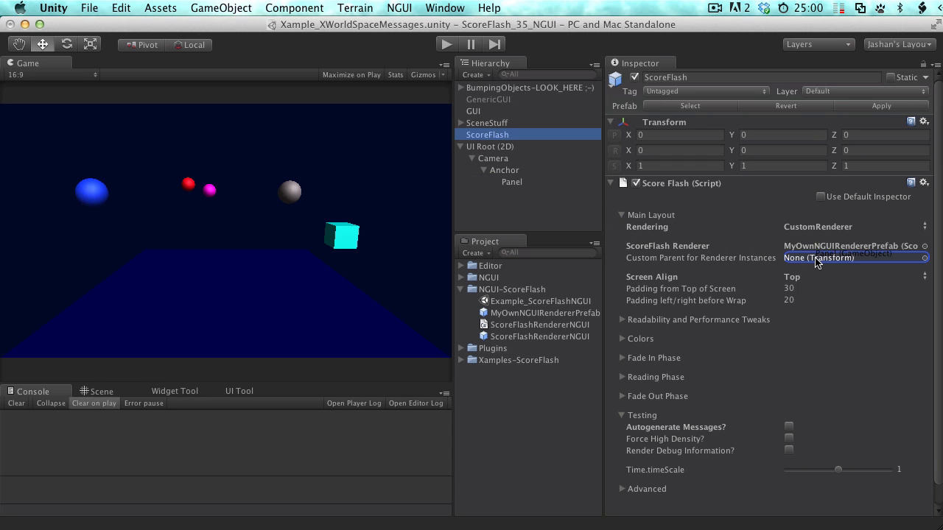
left_click_drag(816, 262, 816, 262)
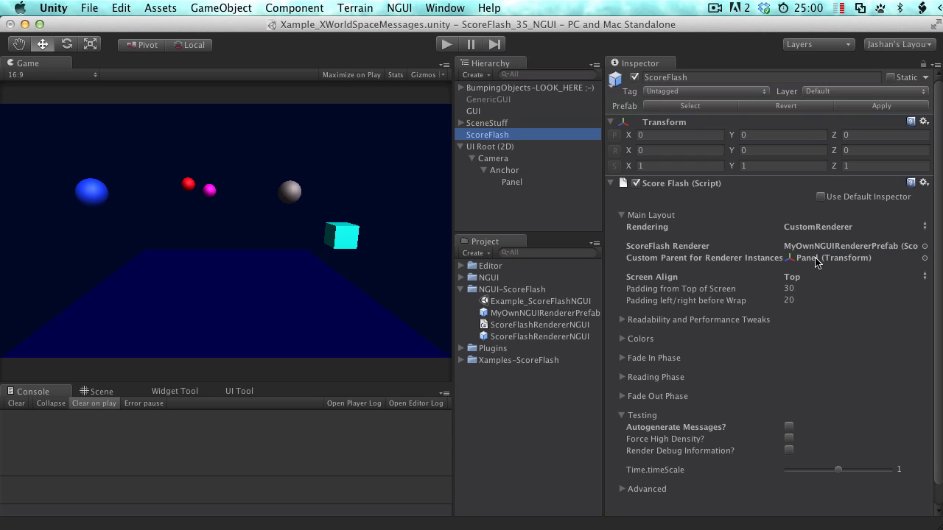
left_click(704, 260)
left_click(694, 249)
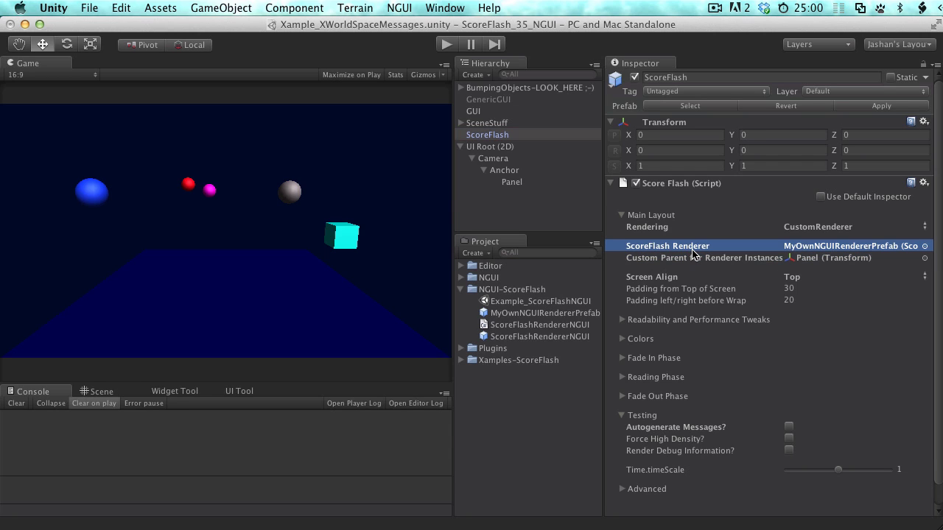